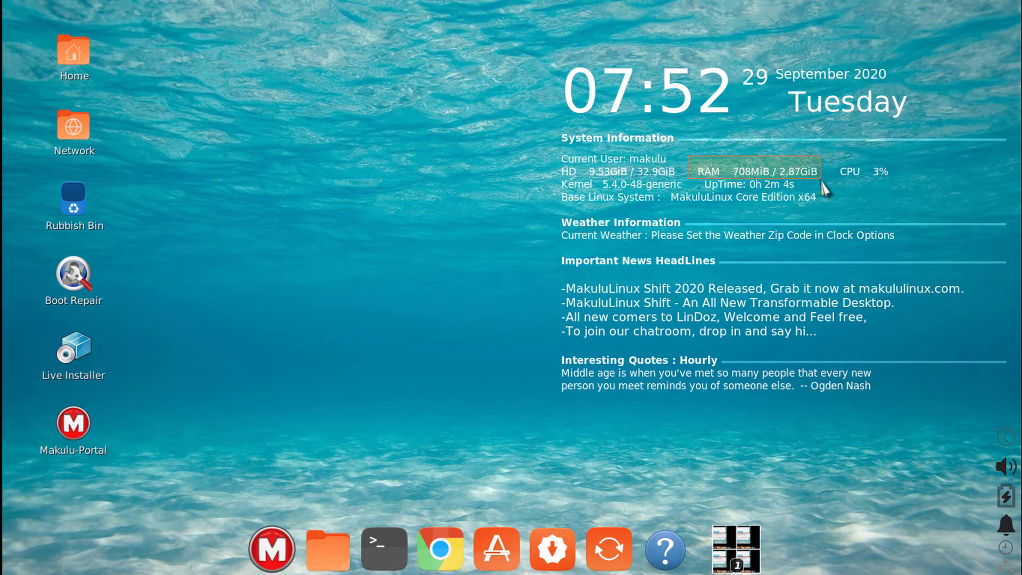
left_click_drag(821, 180, 820, 179)
left_click_drag(720, 147, 826, 184)
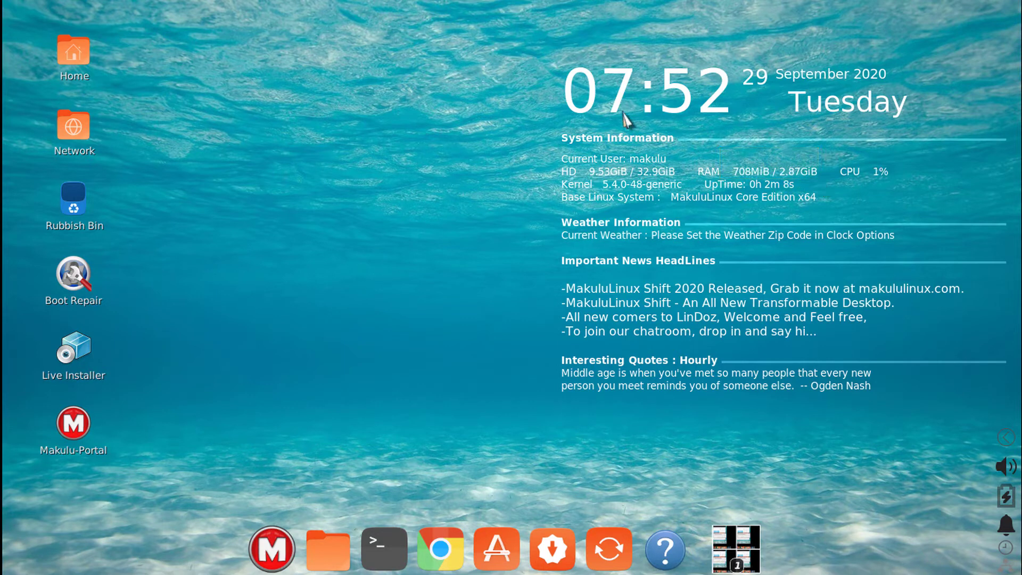
left_click_drag(693, 154, 824, 184)
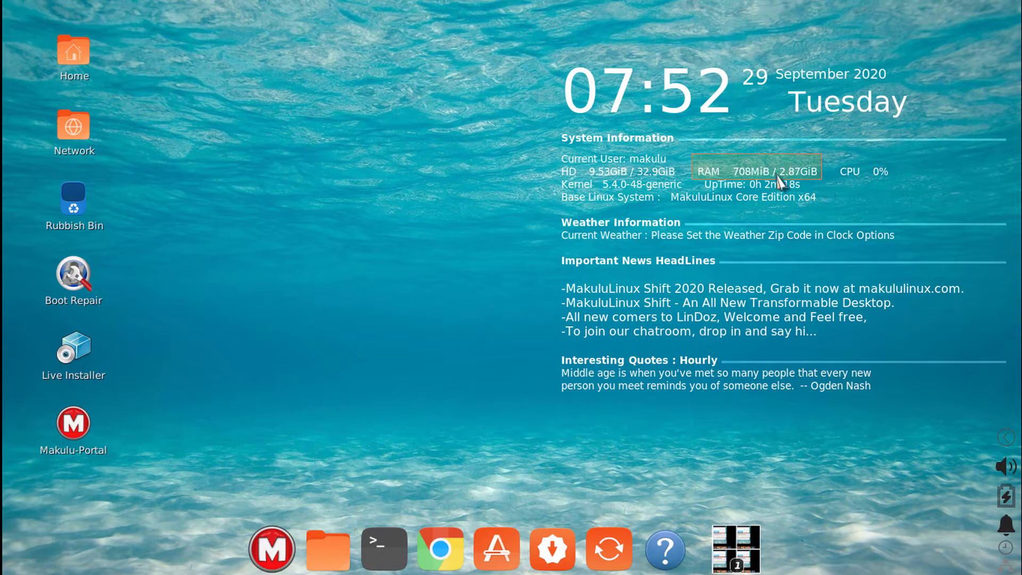
left_click_drag(690, 145, 827, 181)
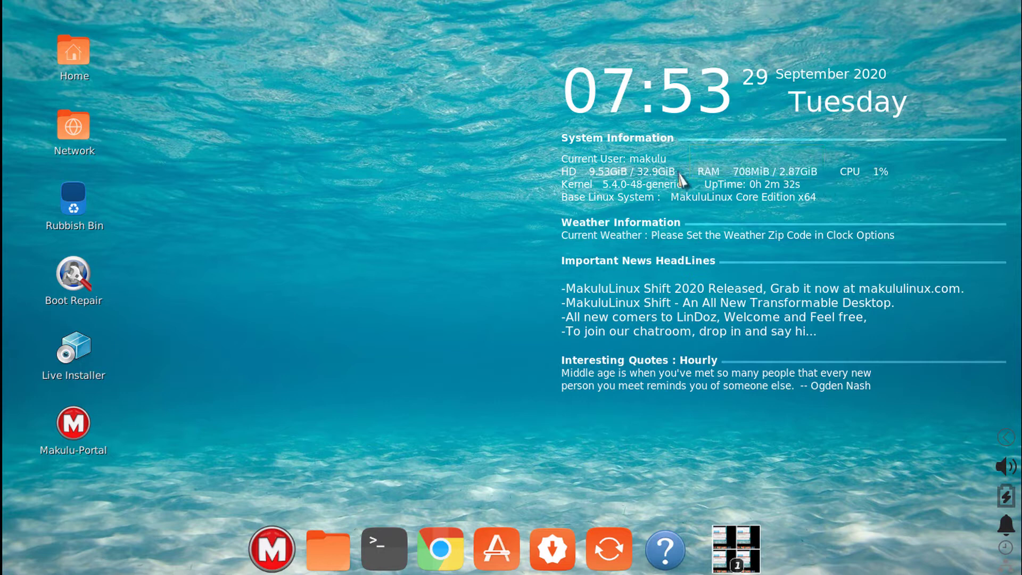
left_click_drag(684, 166, 822, 177)
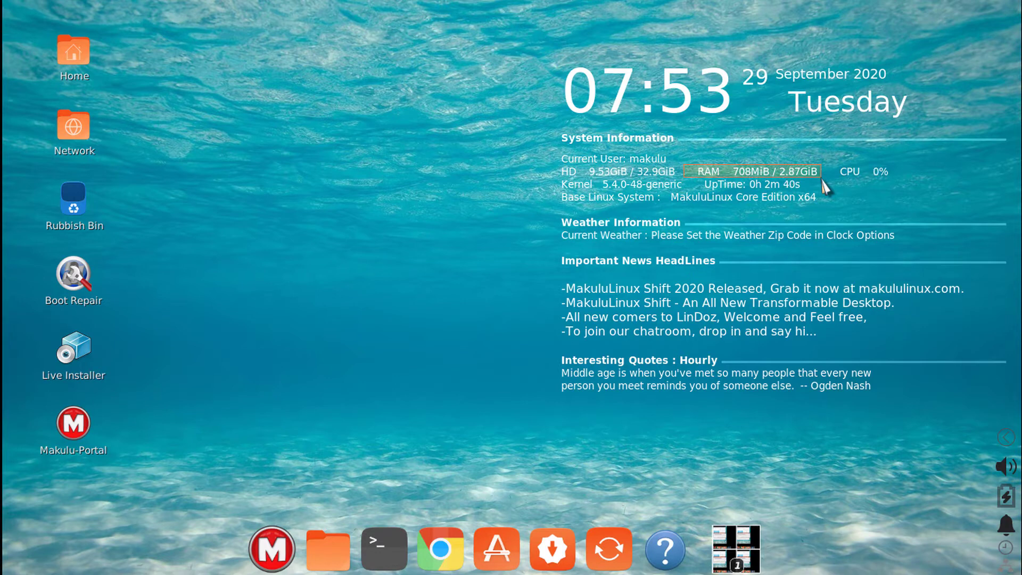
left_click_drag(823, 184, 692, 176)
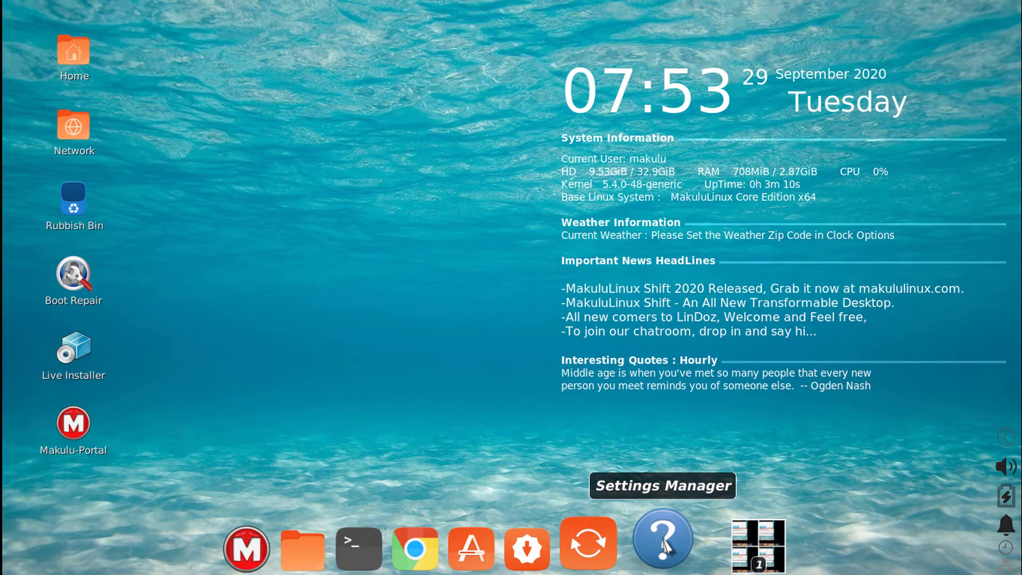
Open the file manager and browse from File System to the /usr/share/applications folder
left_click(344, 544)
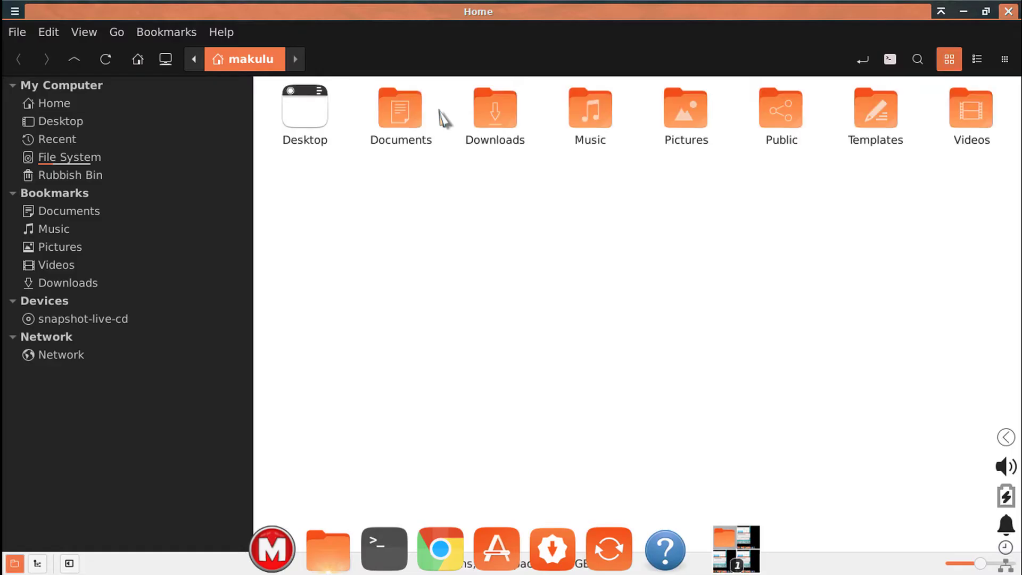
left_click(141, 159)
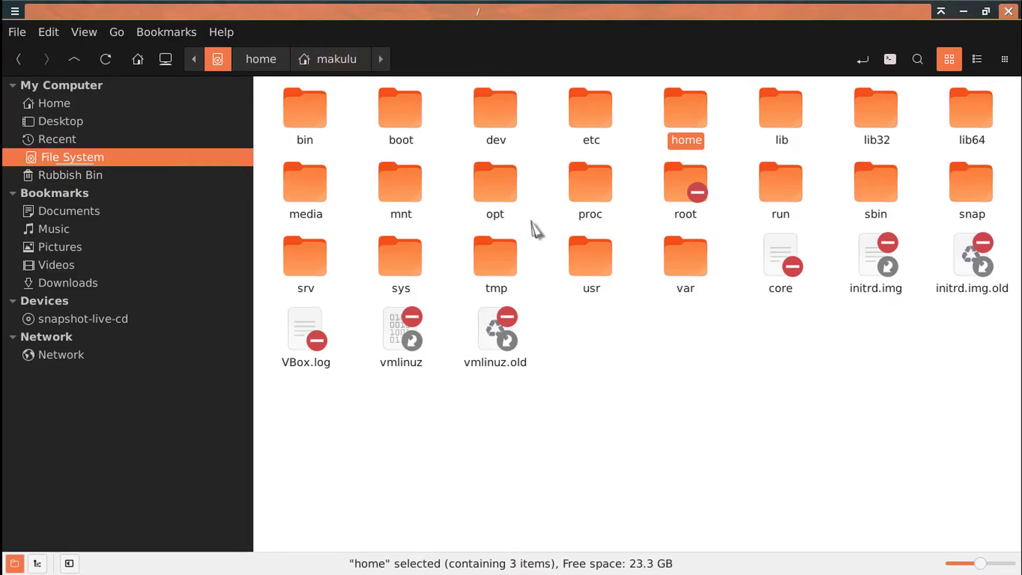
double_click(587, 264)
double_click(312, 191)
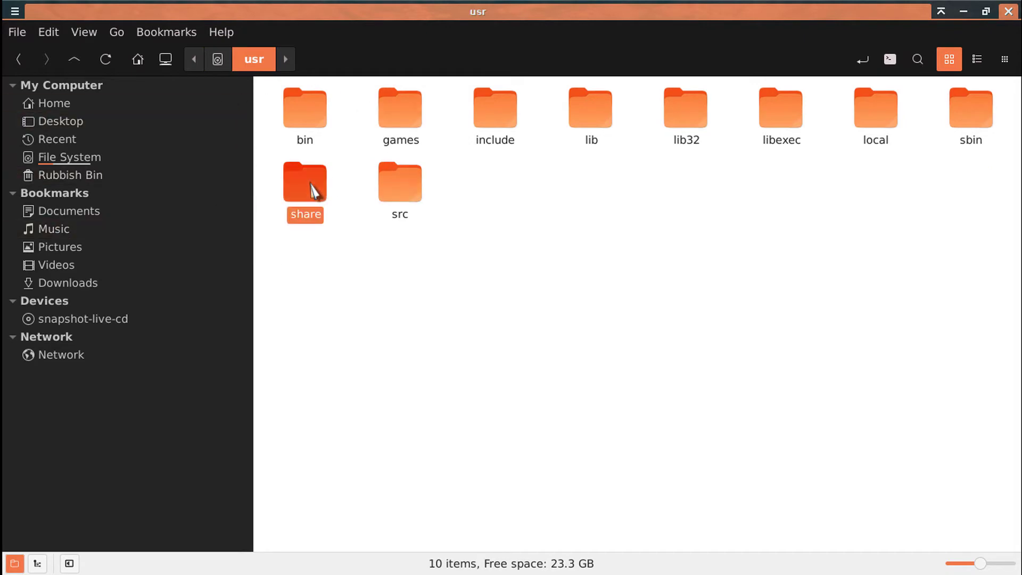
double_click(591, 202)
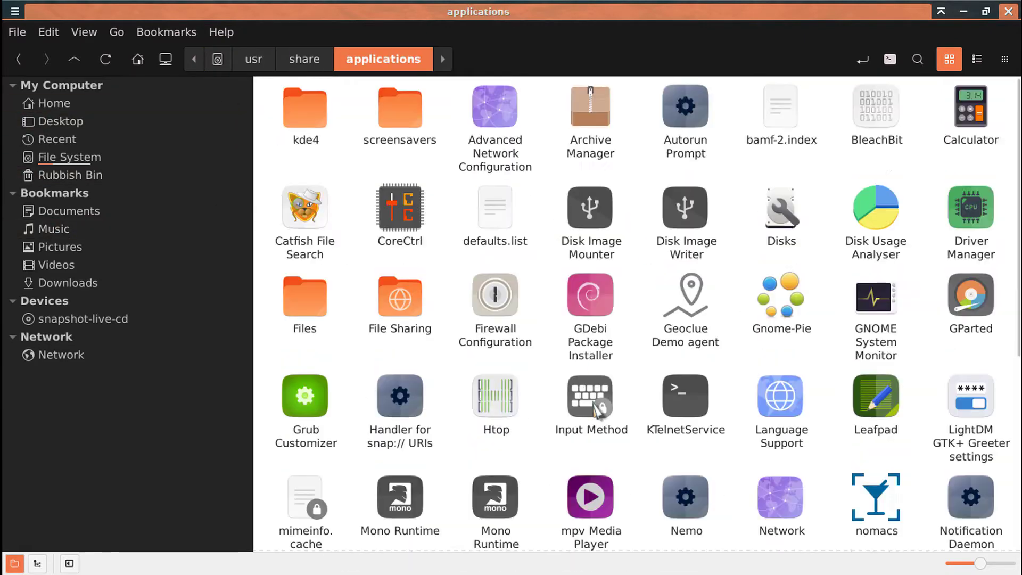
Locate the Settings Manager launcher in the applications folder, select it and close the file manager
scroll(599, 412, "down", 10)
scroll(599, 413, "down", 5)
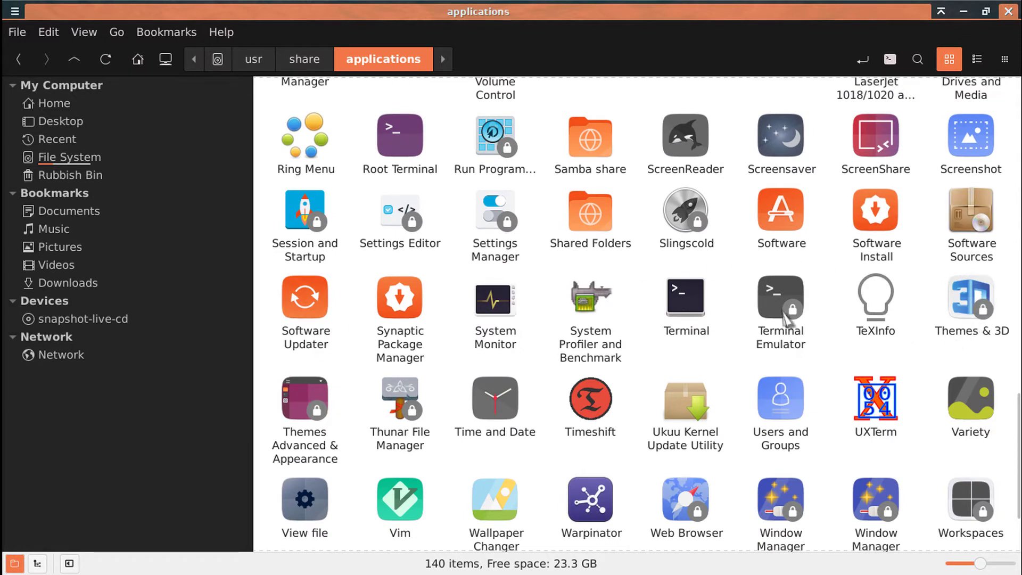
left_click(514, 254)
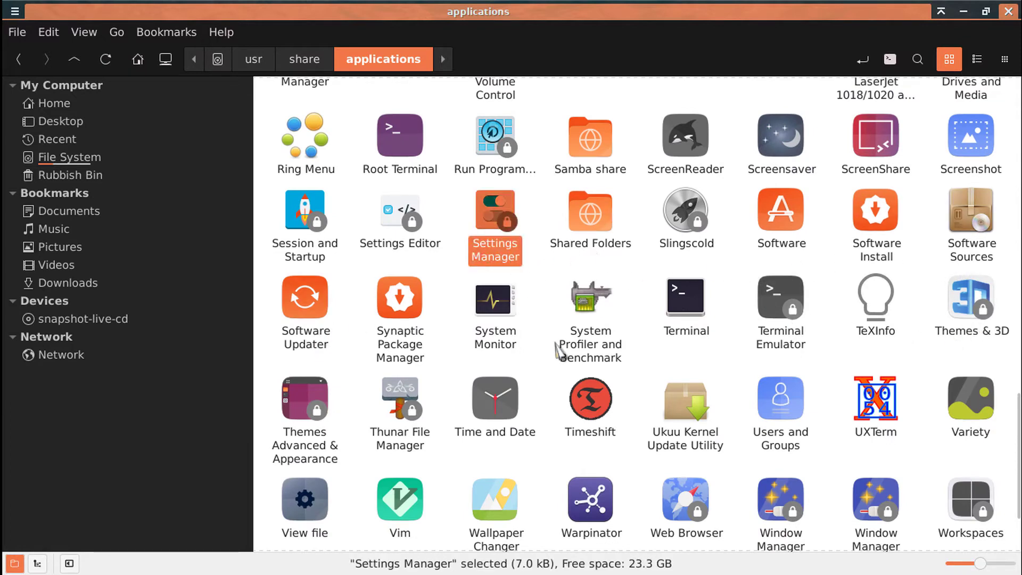
left_click(497, 250)
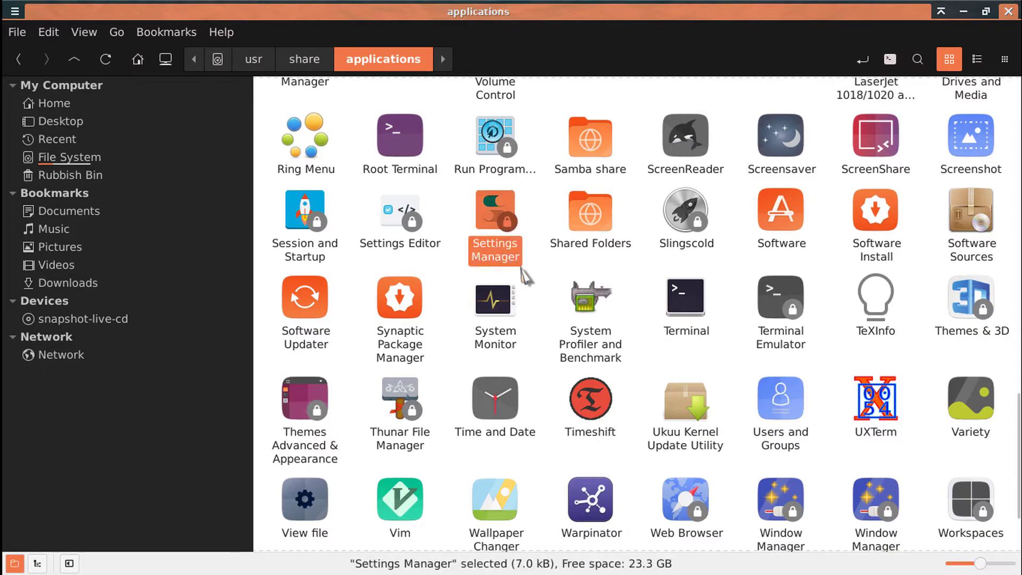
left_click(526, 275)
left_click(1009, 11)
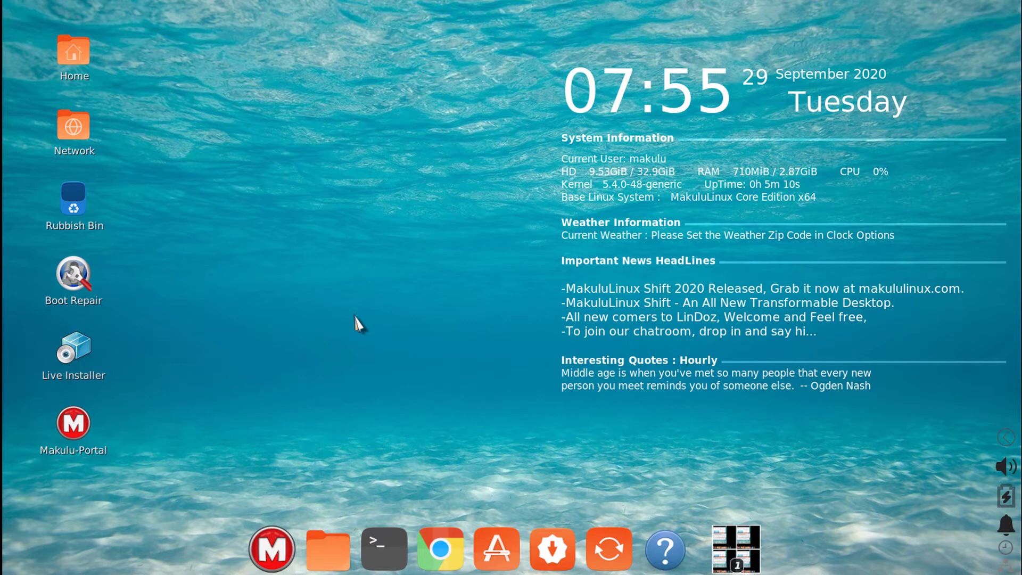
Bring up the log-out options for the session and dismiss them without choosing any
right_click(235, 163)
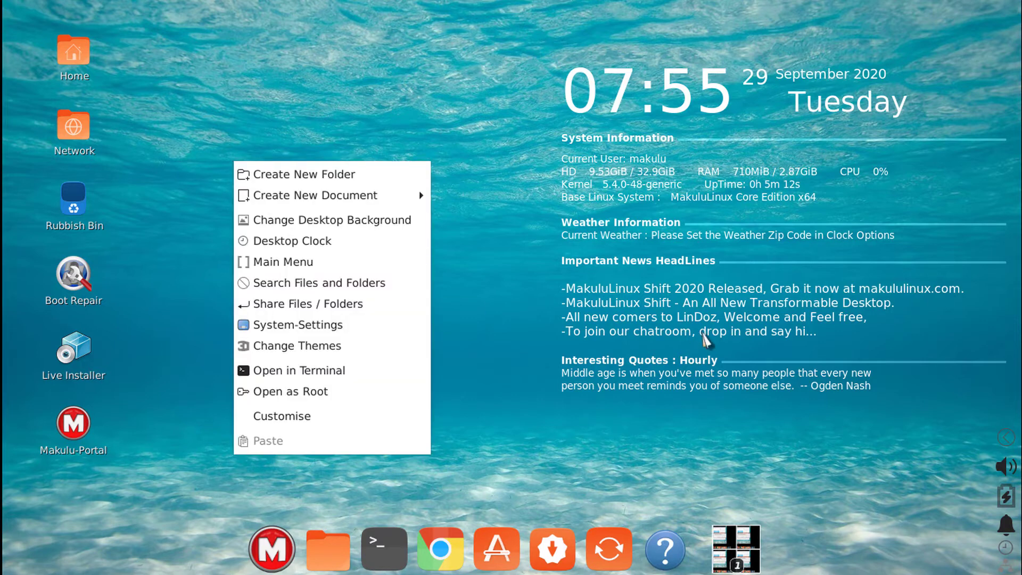
left_click(660, 429)
left_click(1006, 438)
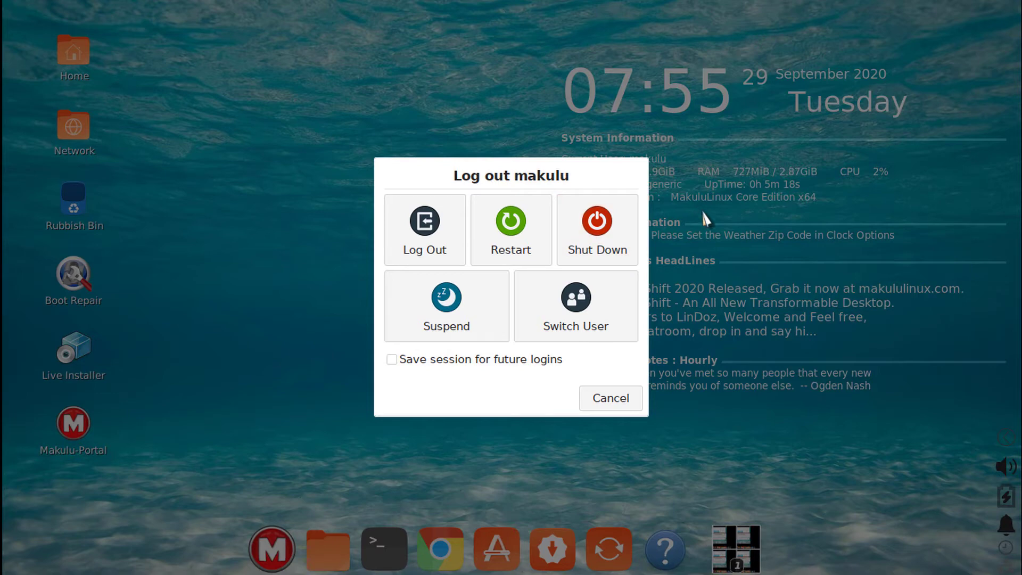
left_click(611, 401)
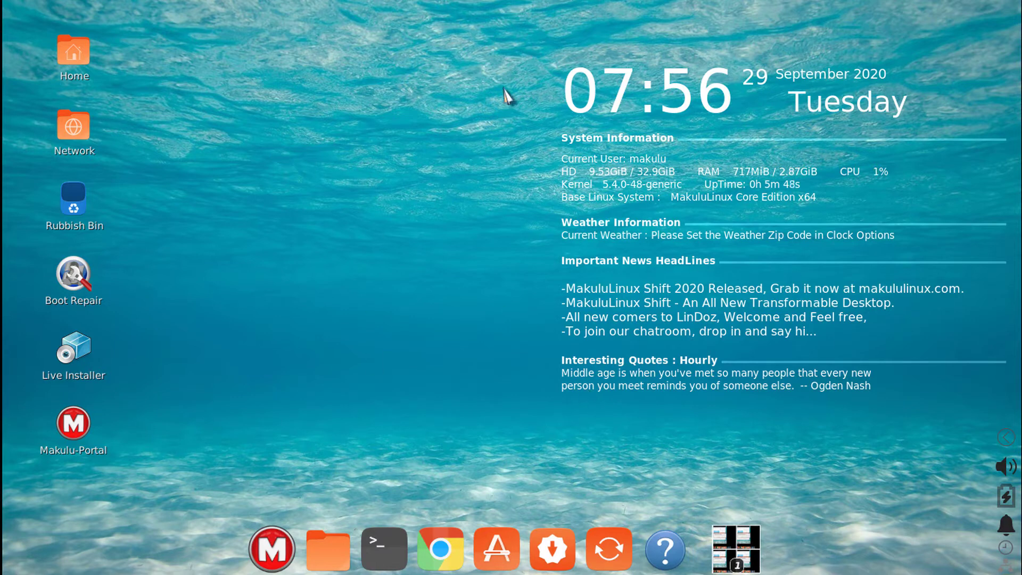
left_click_drag(503, 37, 766, 105)
left_click_drag(517, 237, 746, 256)
left_click_drag(518, 425, 1016, 334)
left_click_drag(544, 343, 944, 422)
left_click_drag(515, 347, 989, 411)
left_click_drag(539, 351, 857, 421)
Open the Desktop Clock options beside the clock, view its Additional Options and close those again
right_click(214, 117)
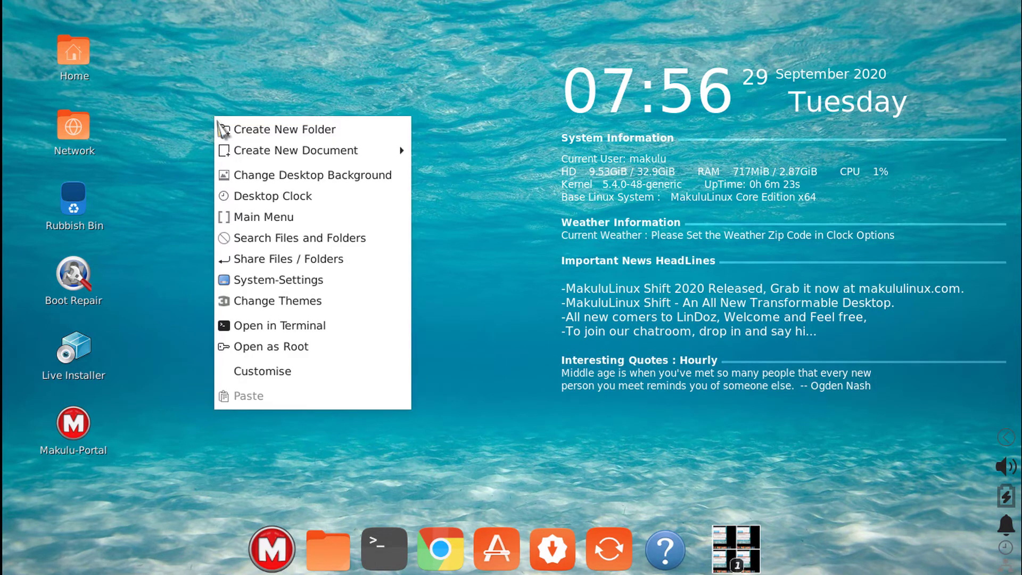
left_click(276, 202)
left_click_drag(367, 78, 187, 51)
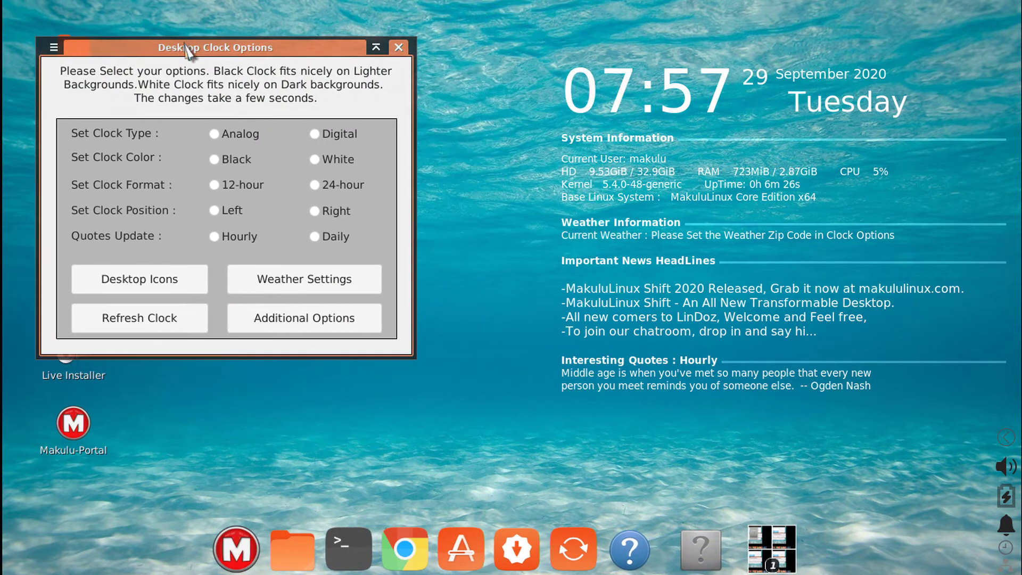
left_click(277, 319)
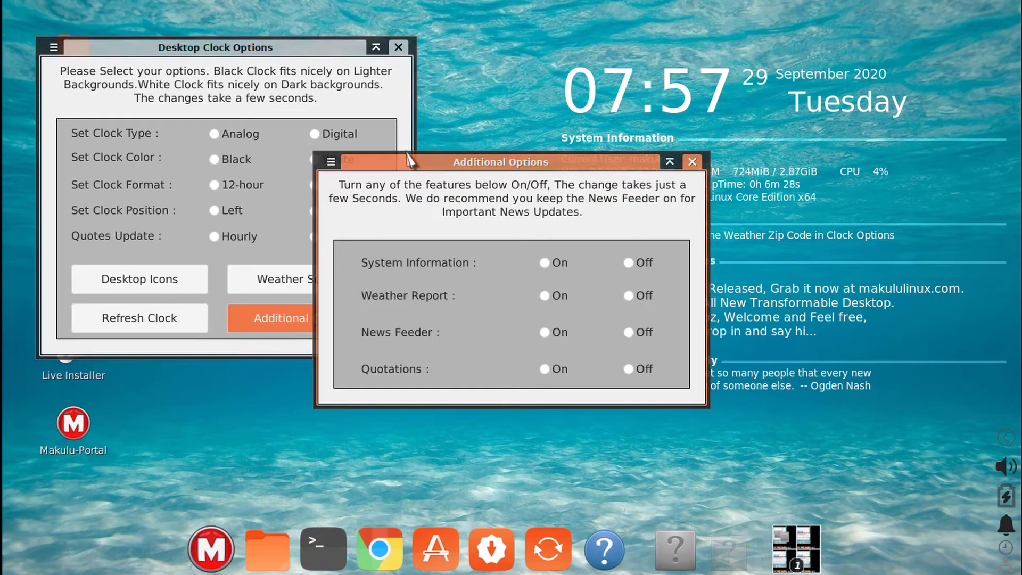
left_click_drag(408, 156, 175, 132)
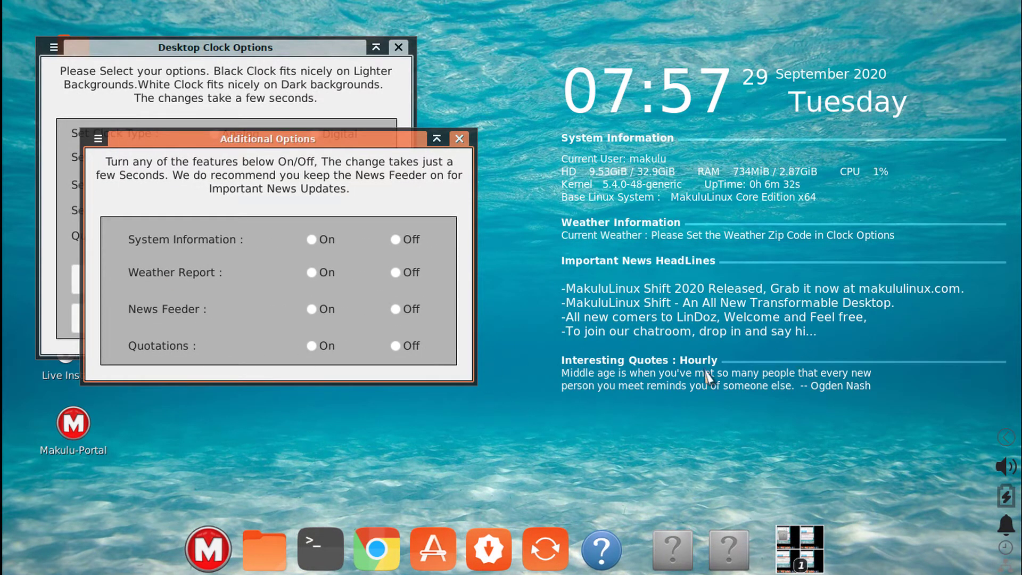
left_click(459, 139)
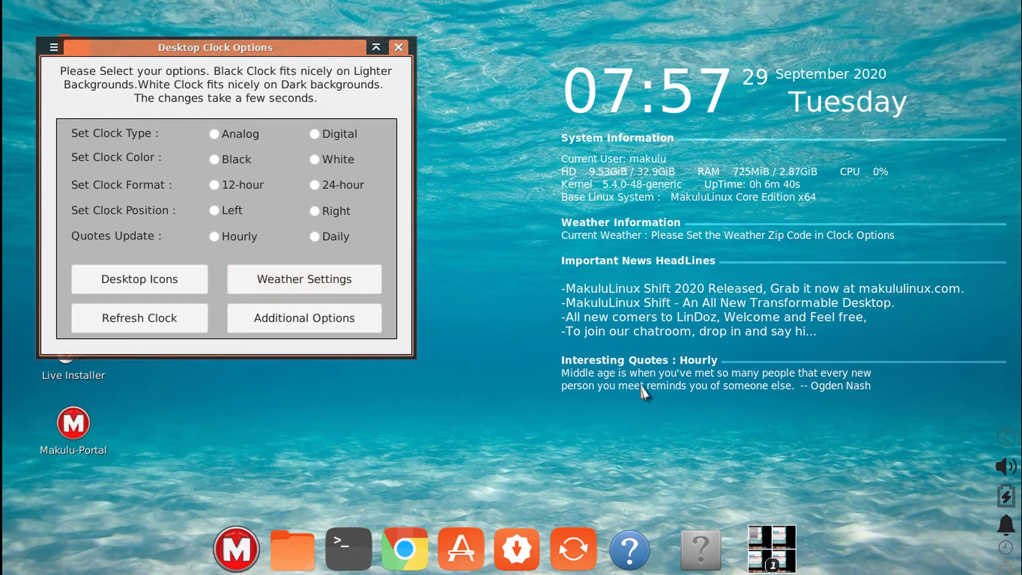
Set the desktop clock's quotes update to Daily
left_click_drag(675, 350, 723, 376)
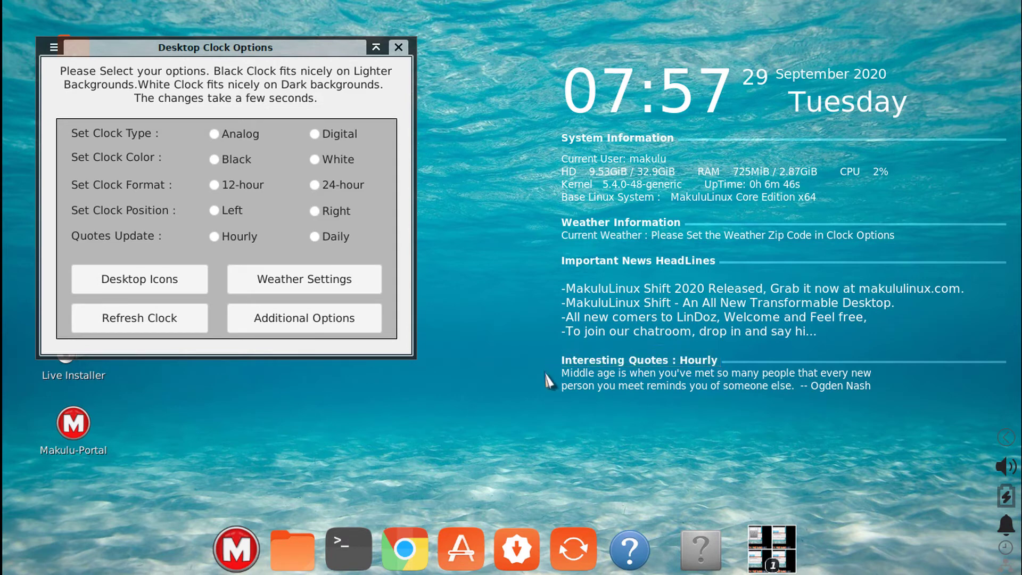
left_click_drag(544, 370, 852, 413)
left_click_drag(532, 351, 879, 440)
left_click(314, 237)
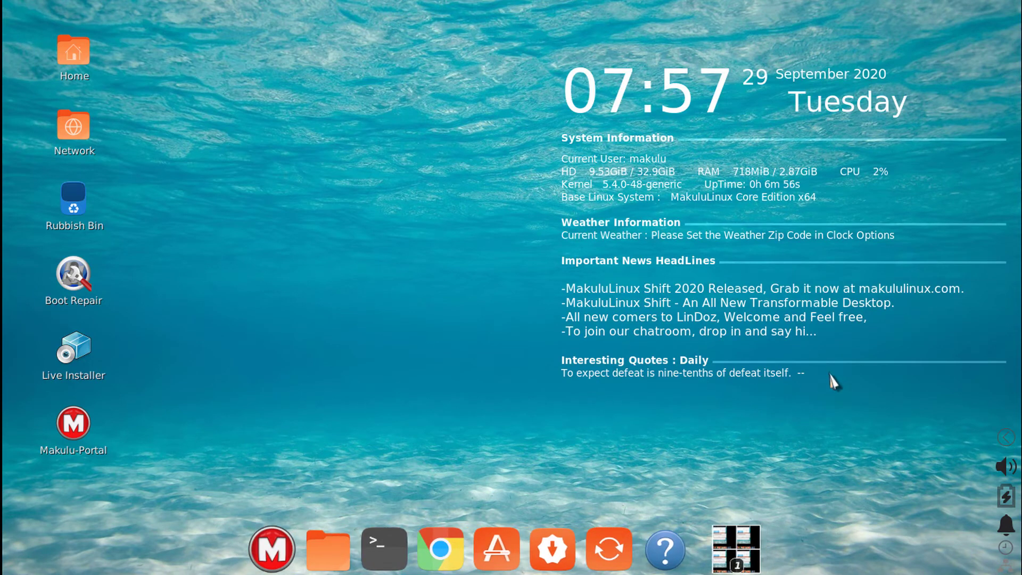
left_click_drag(657, 349, 717, 380)
left_click_drag(540, 348, 841, 409)
left_click_drag(517, 347, 848, 416)
right_click(184, 128)
left_click(623, 360)
left_click_drag(653, 346, 713, 366)
Reopen the Desktop Clock options and set the quotes update to Hourly
right_click(211, 162)
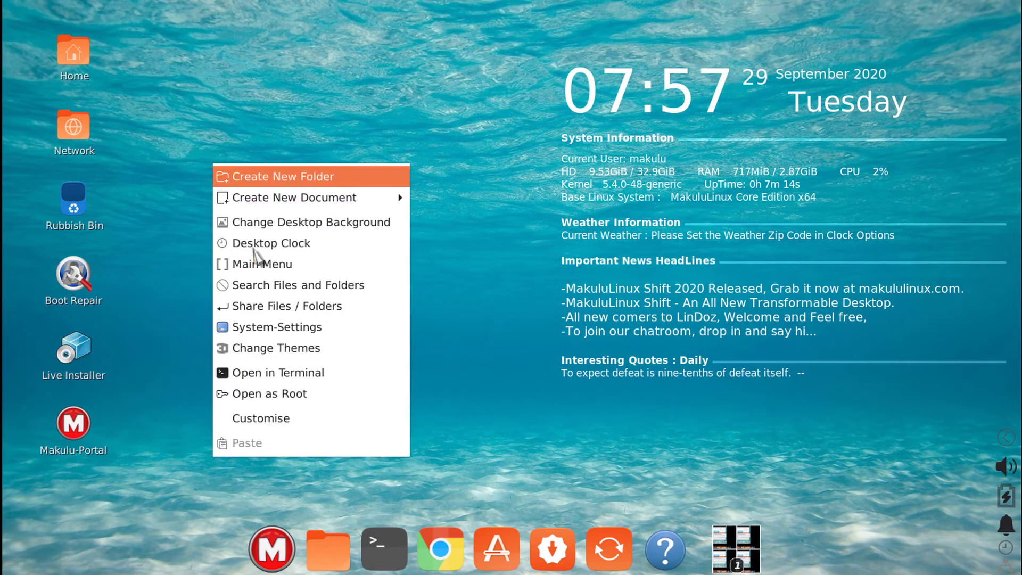
left_click(268, 245)
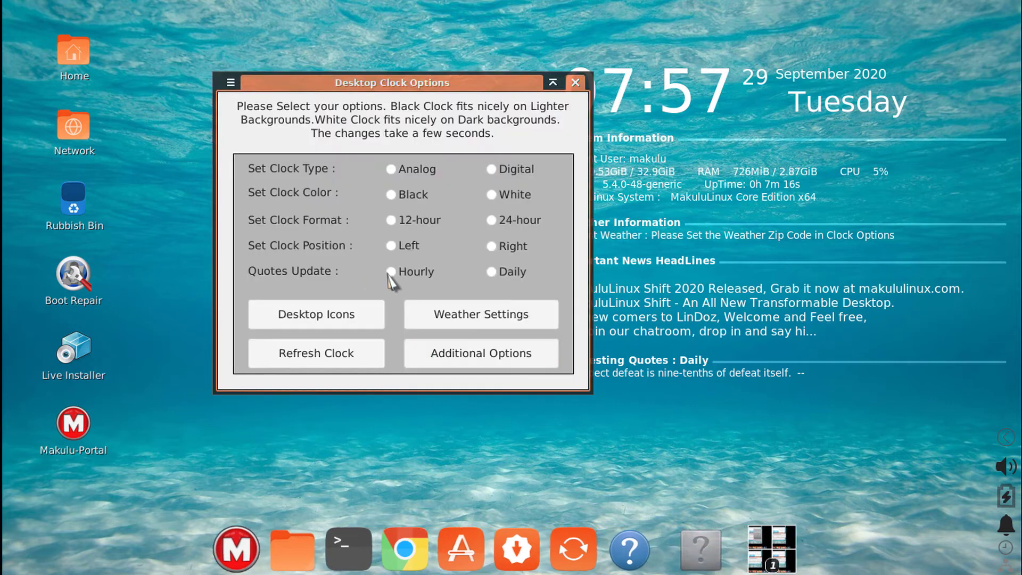
left_click(391, 273)
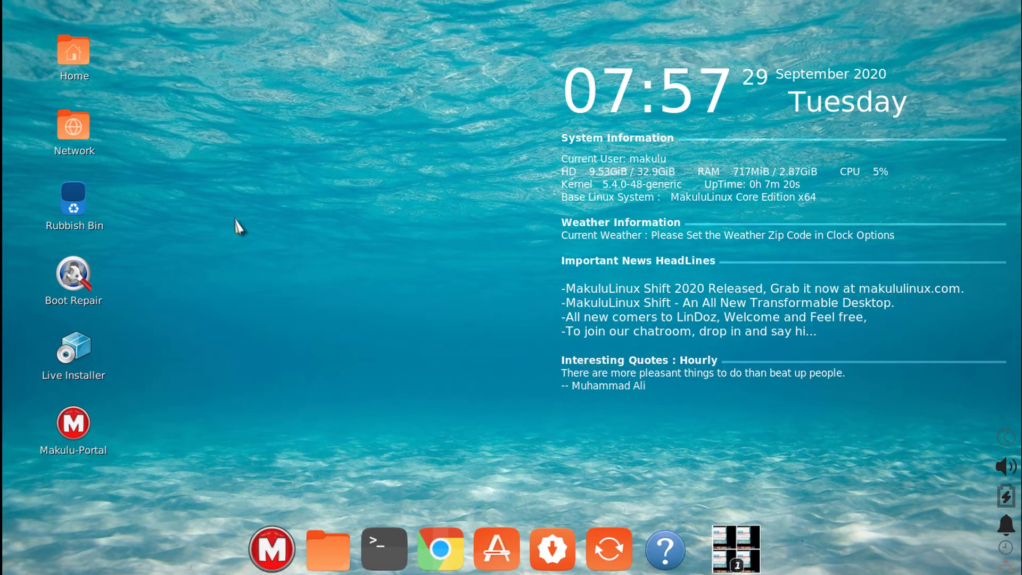
Turn off Quotations in the Additional Options of the desktop clock
right_click(207, 123)
left_click(269, 203)
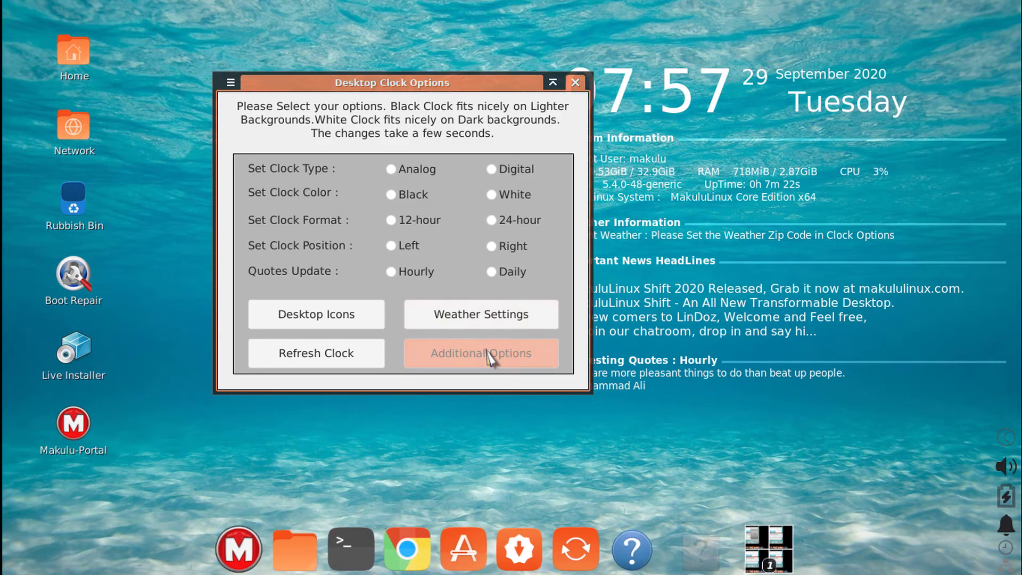
left_click(487, 356)
left_click_drag(370, 84, 243, 75)
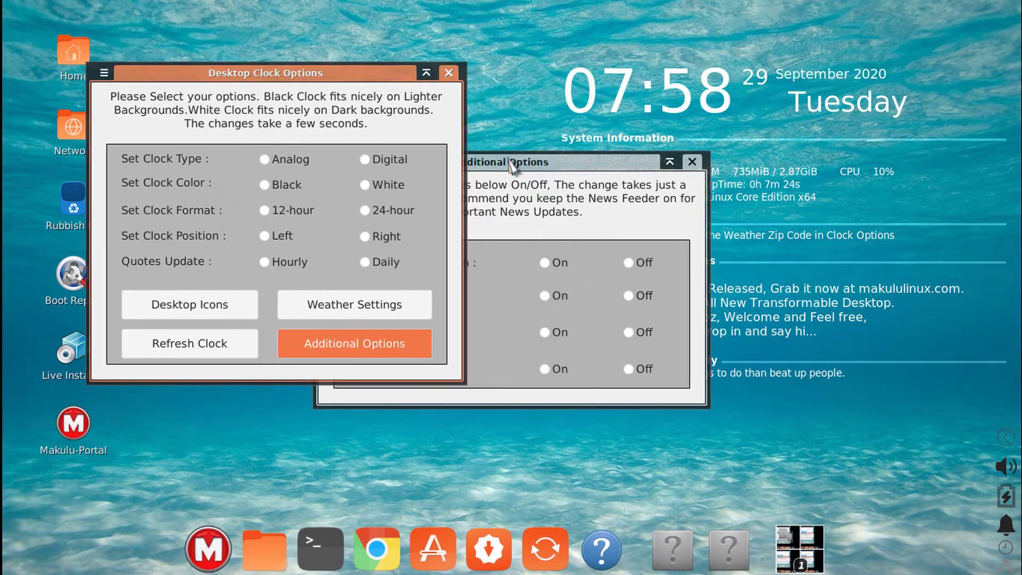
left_click_drag(508, 162, 292, 168)
left_click(412, 375)
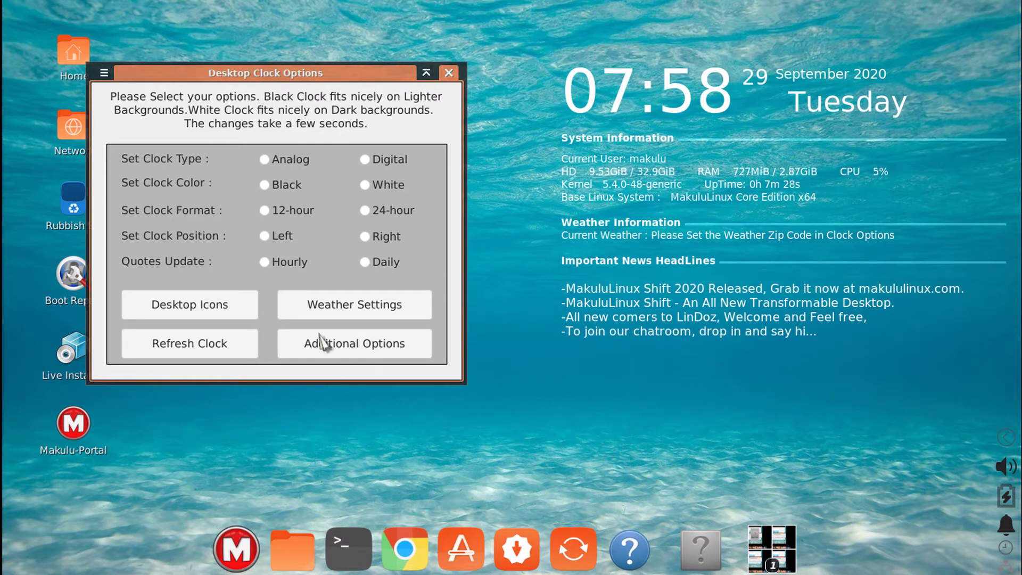
Turn off the News Feeder, Weather Report and System Information features of the desktop clock
left_click(338, 349)
left_click(628, 336)
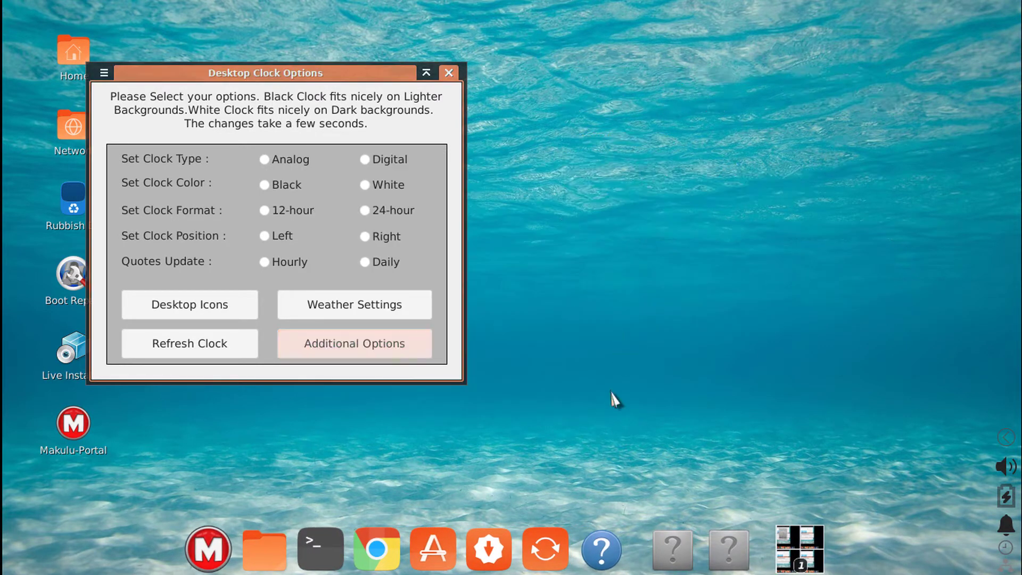
left_click(372, 346)
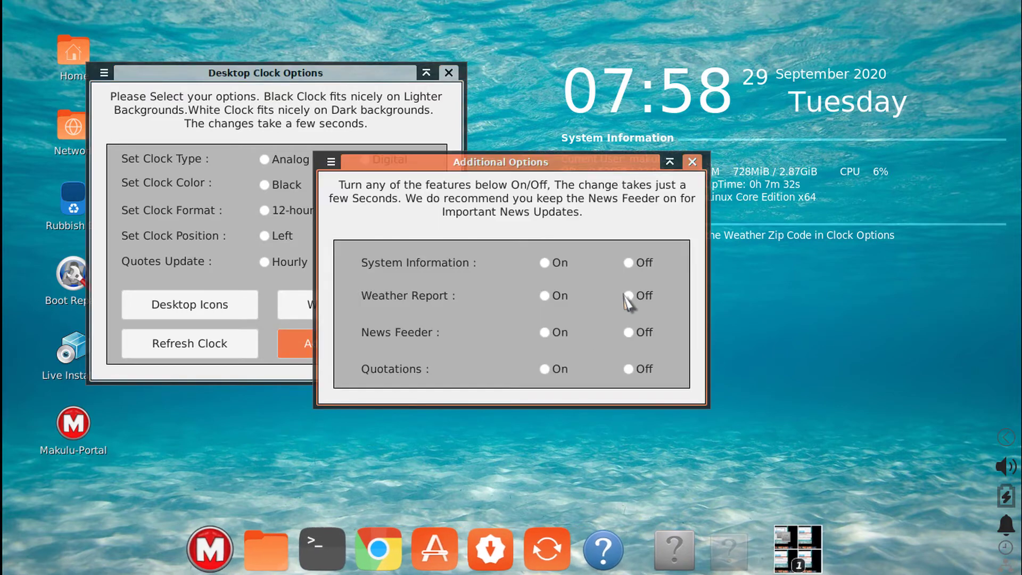
left_click(628, 296)
left_click(408, 356)
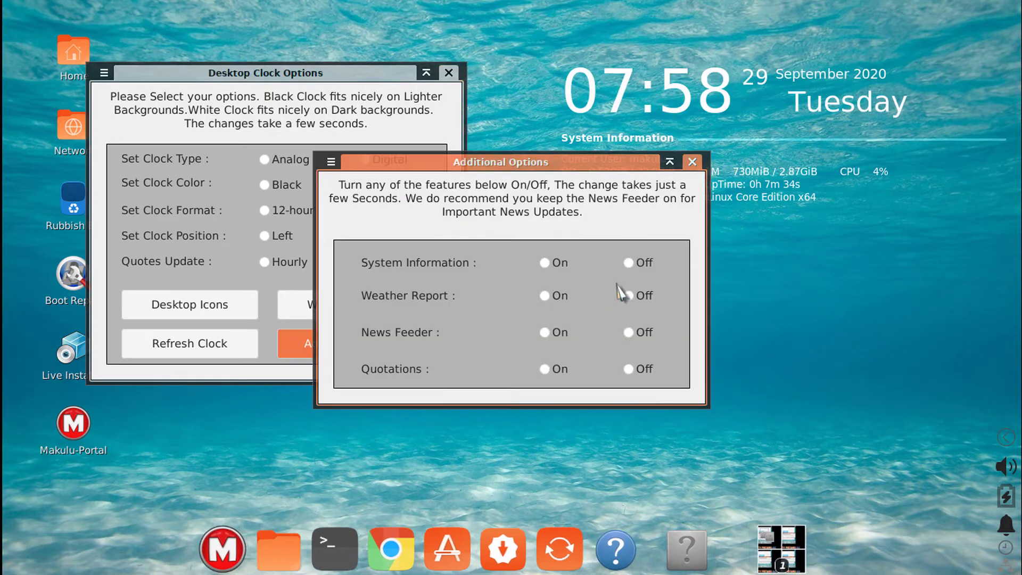
left_click(629, 260)
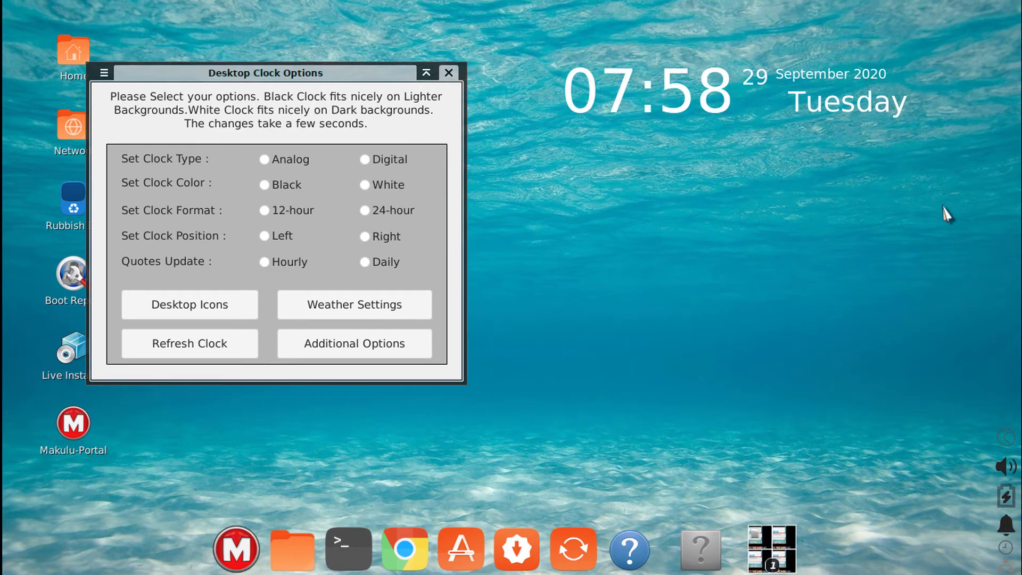
left_click_drag(565, 65, 539, 31)
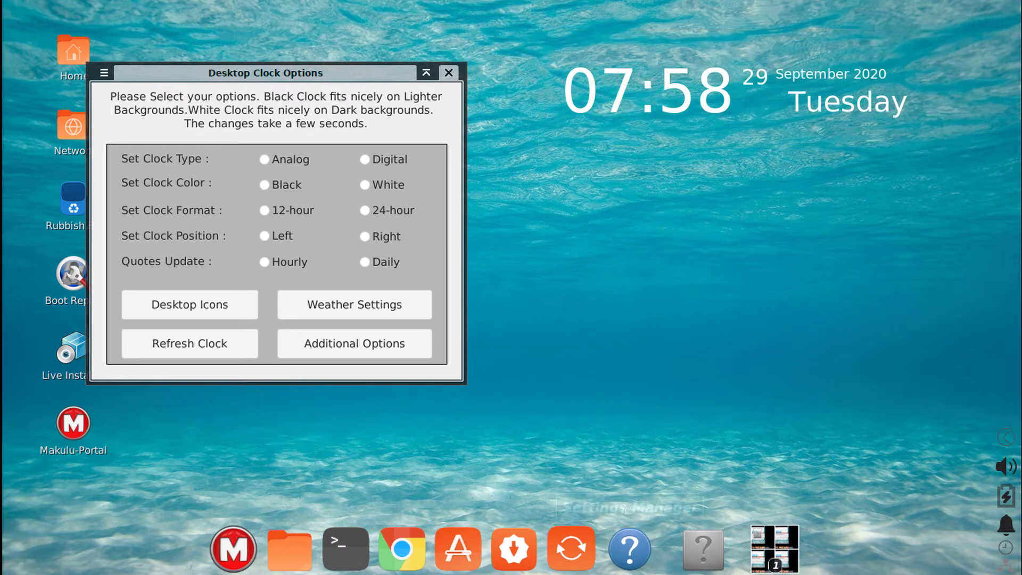
left_click_drag(554, 27, 924, 189)
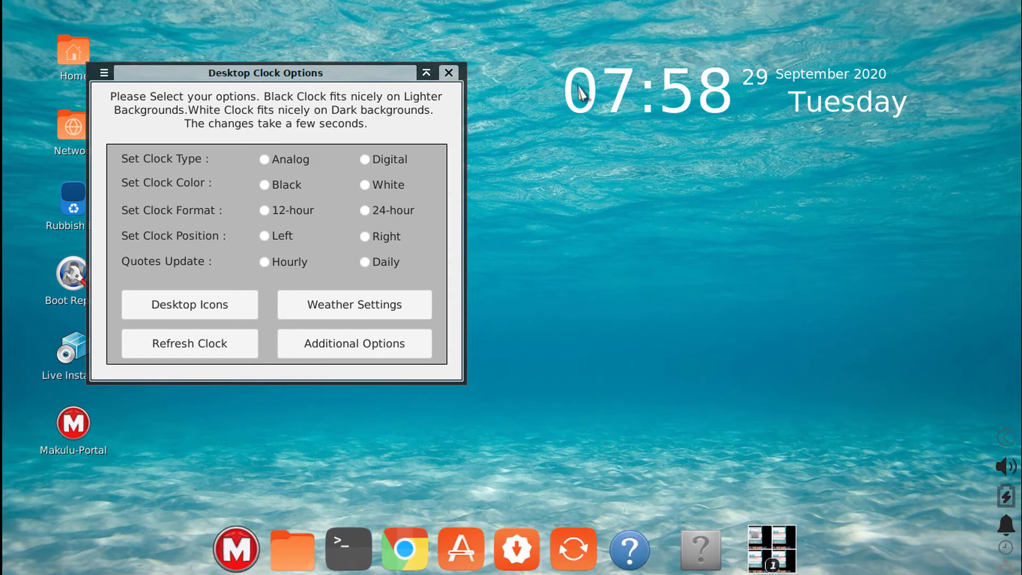
left_click_drag(538, 28, 934, 157)
left_click_drag(526, 23, 931, 179)
Turn on System Information, Weather Report, News Feeder and Quotations in the Additional Options, and close the Desktop Clock Options
left_click(343, 346)
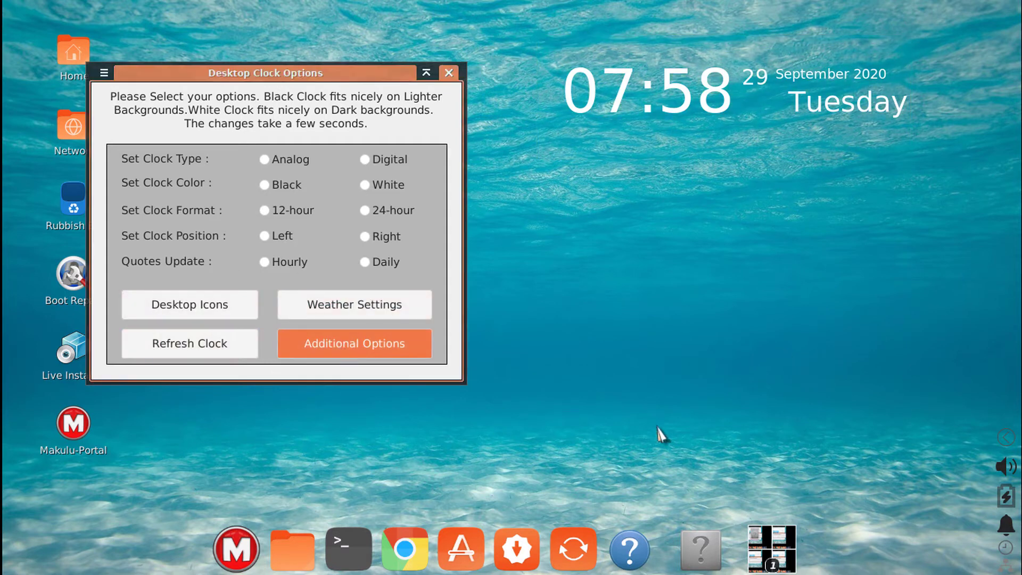
left_click(545, 262)
left_click(426, 345)
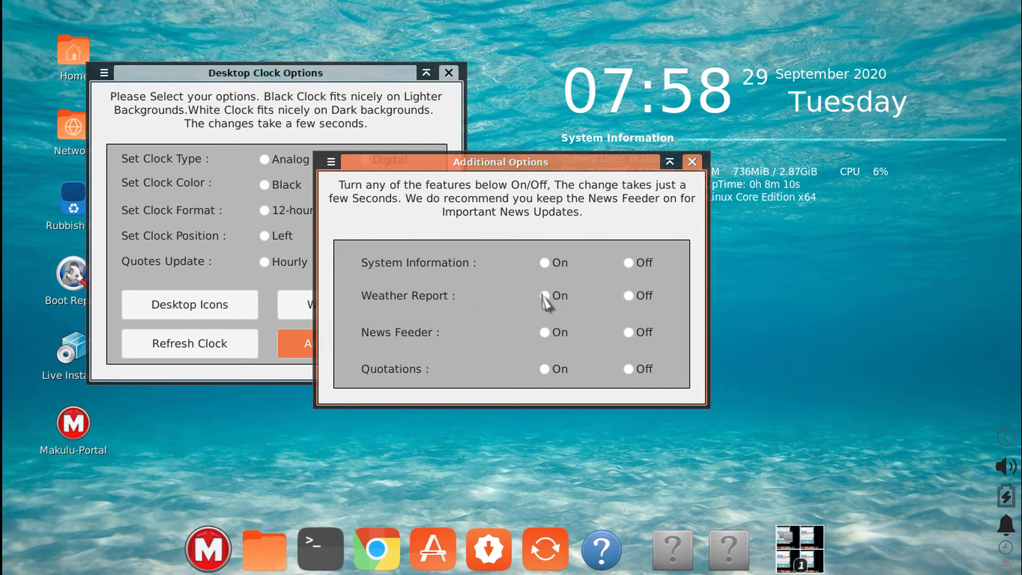
left_click(545, 295)
left_click(427, 354)
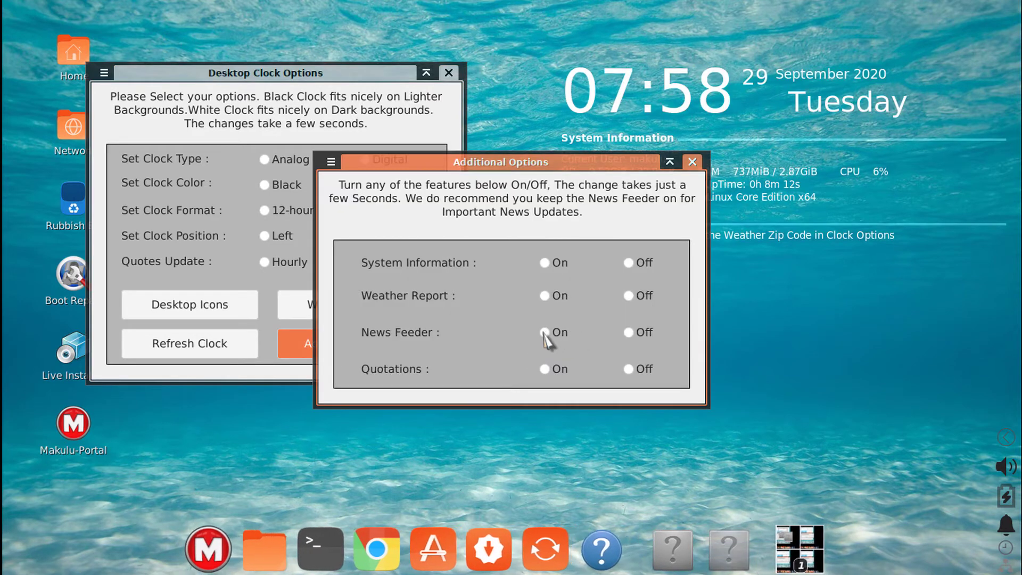
left_click(549, 335)
left_click(402, 353)
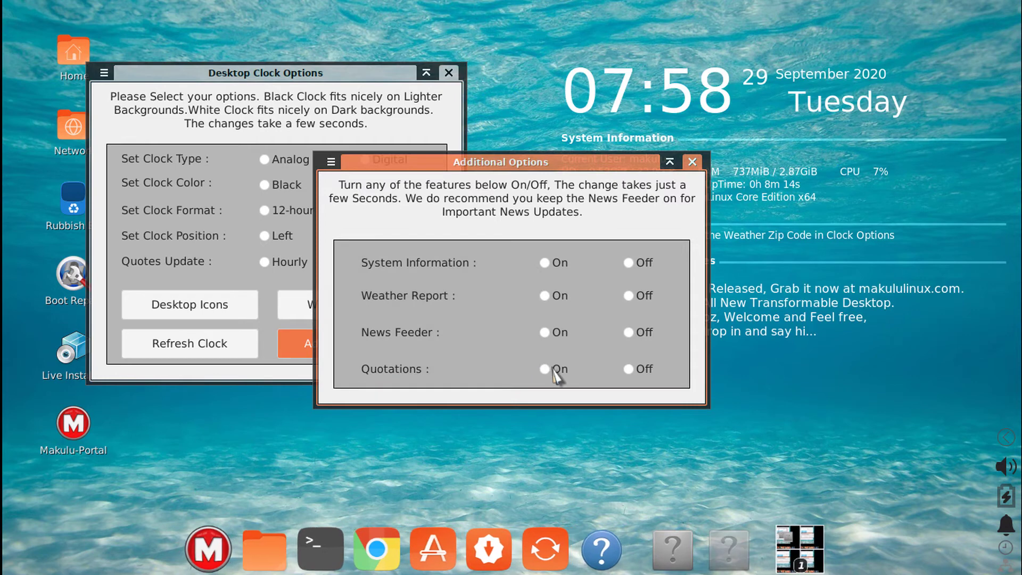
left_click(548, 367)
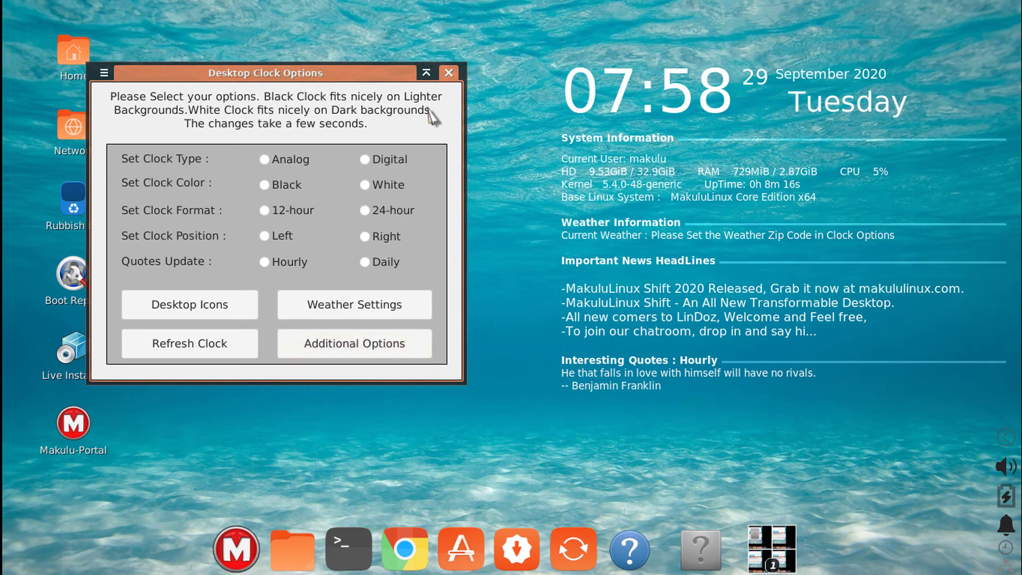
left_click(449, 73)
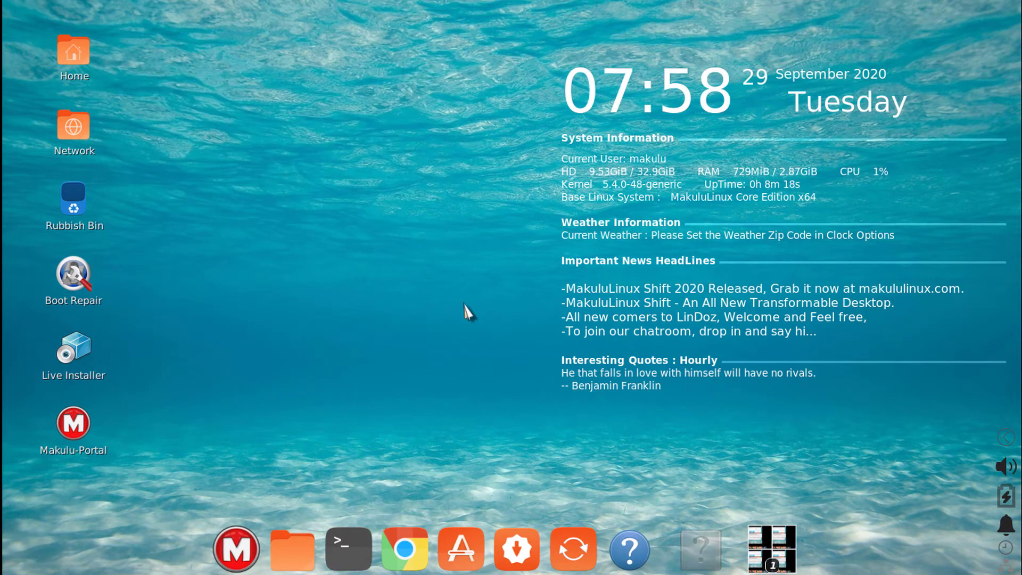
left_click_drag(508, 423, 947, 37)
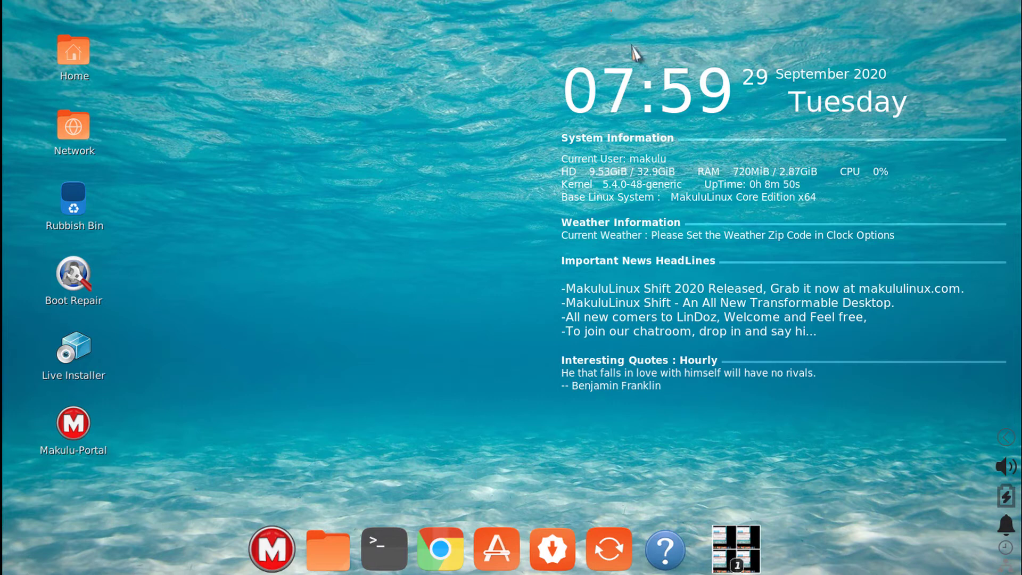
left_click_drag(611, 11, 970, 228)
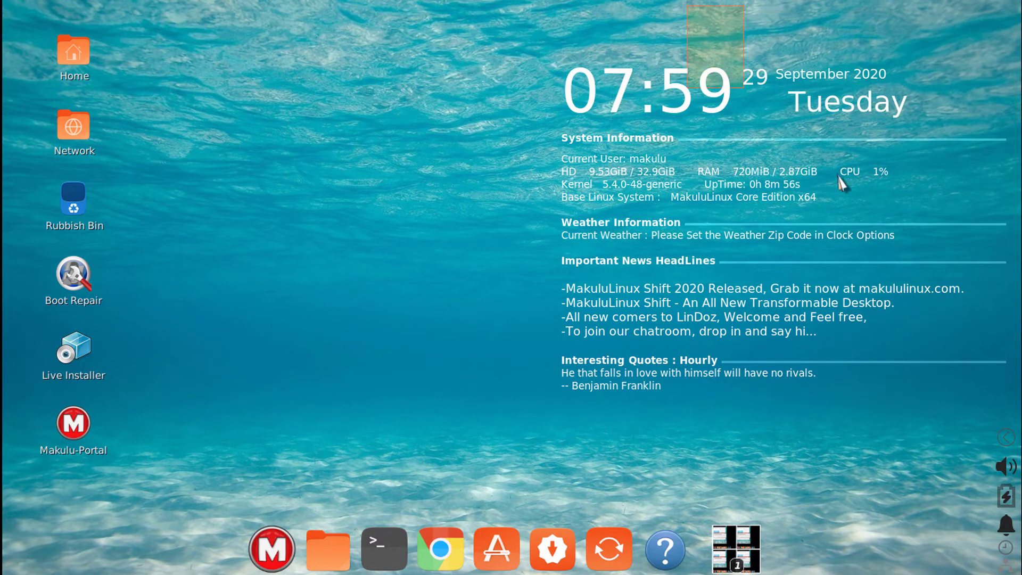
left_click_drag(841, 181, 1009, 255)
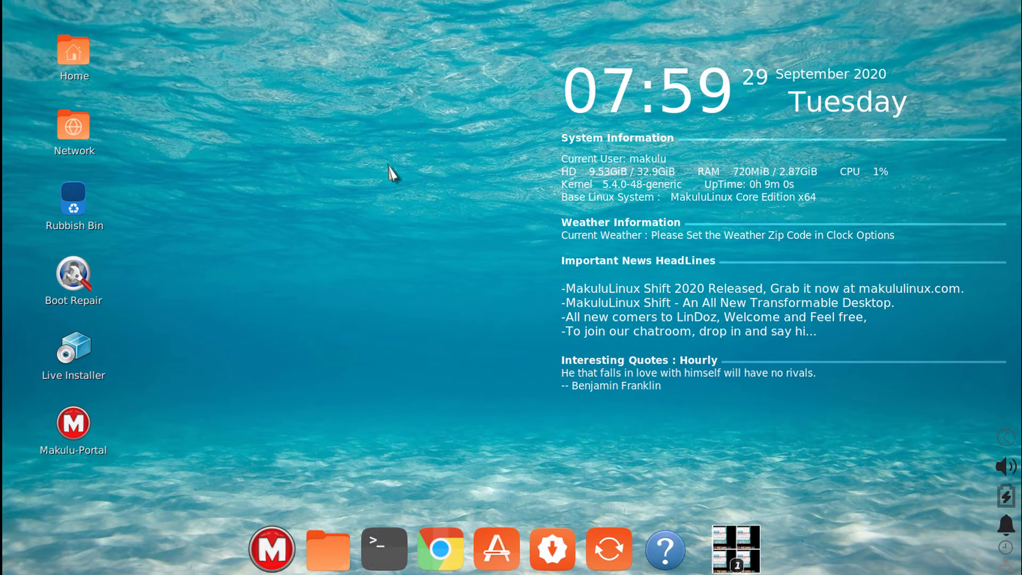
left_click_drag(529, 31, 837, 424)
Reopen the Desktop Clock Options, set the clock type to Analog and move the window clear of the clock
right_click(268, 144)
left_click(299, 215)
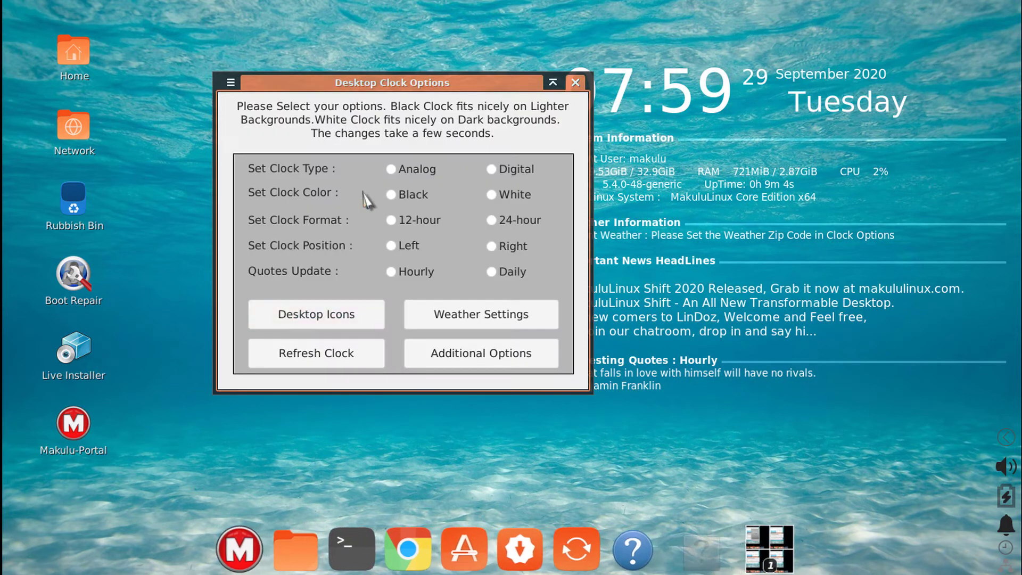
left_click(392, 169)
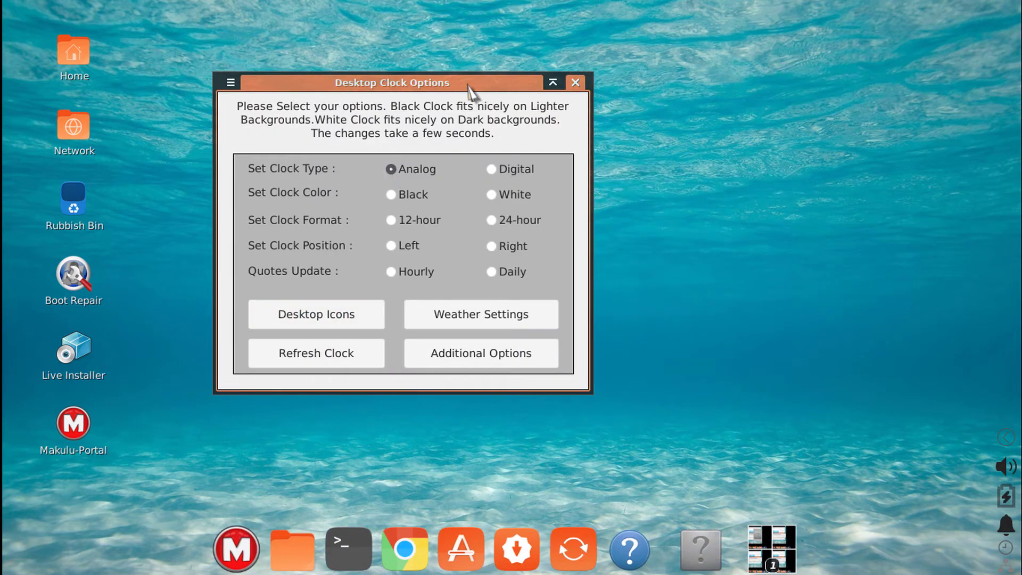
left_click_drag(469, 86, 307, 58)
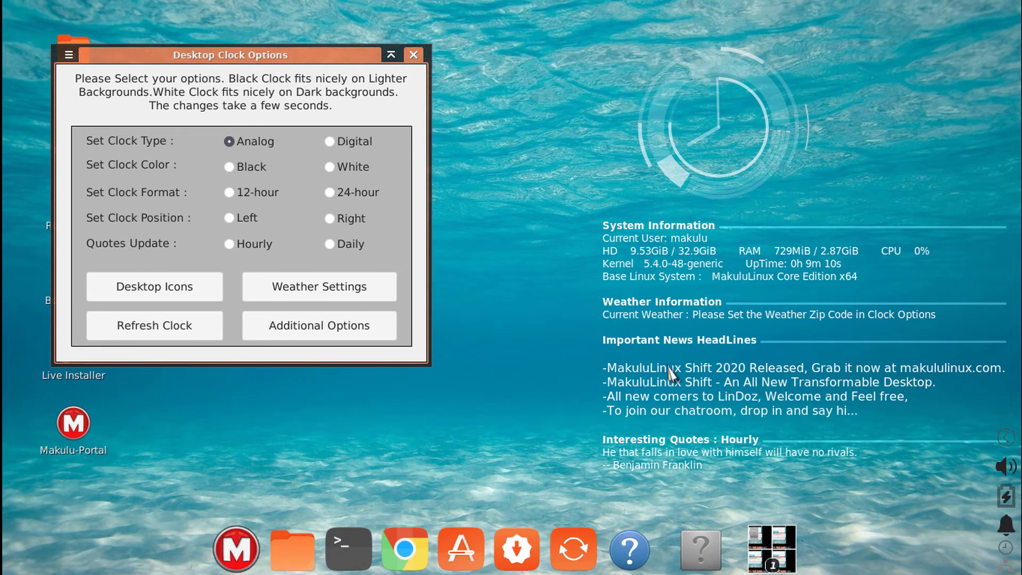
left_click_drag(531, 17, 906, 494)
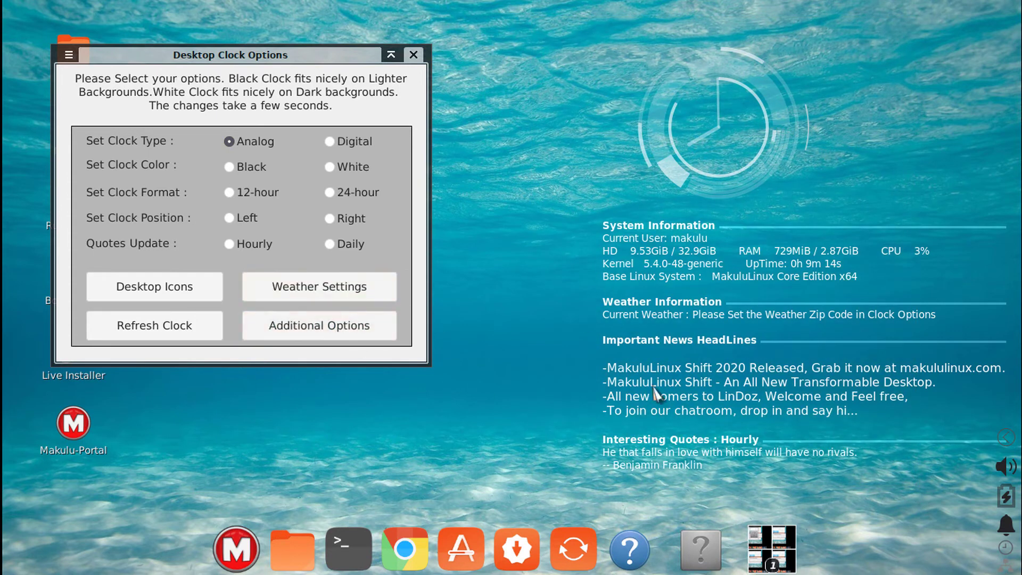
Turn off the News Feeder and the Weather Report in the desktop clock's Additional Options
left_click(343, 325)
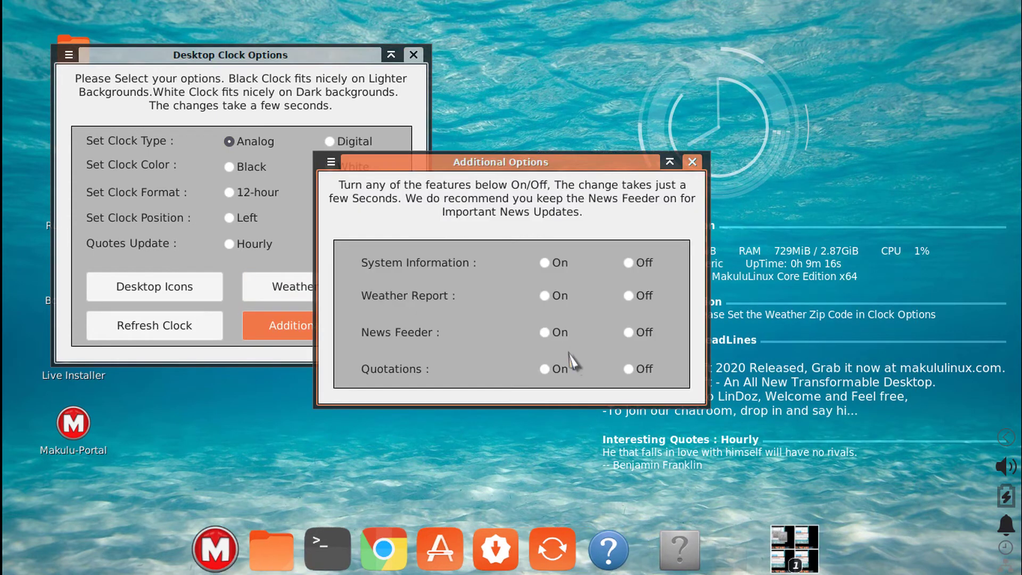
left_click(629, 333)
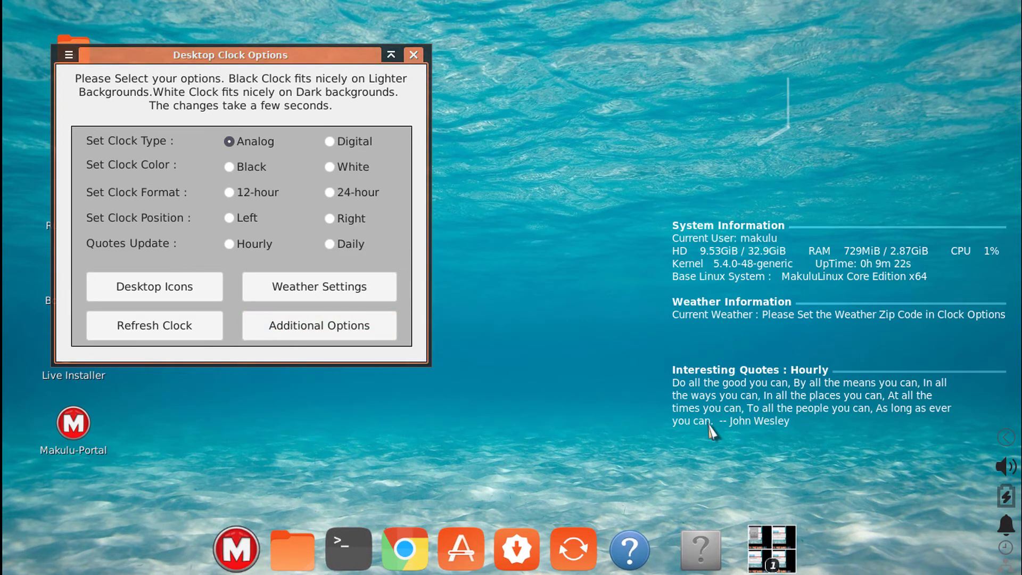
left_click(319, 326)
left_click(629, 296)
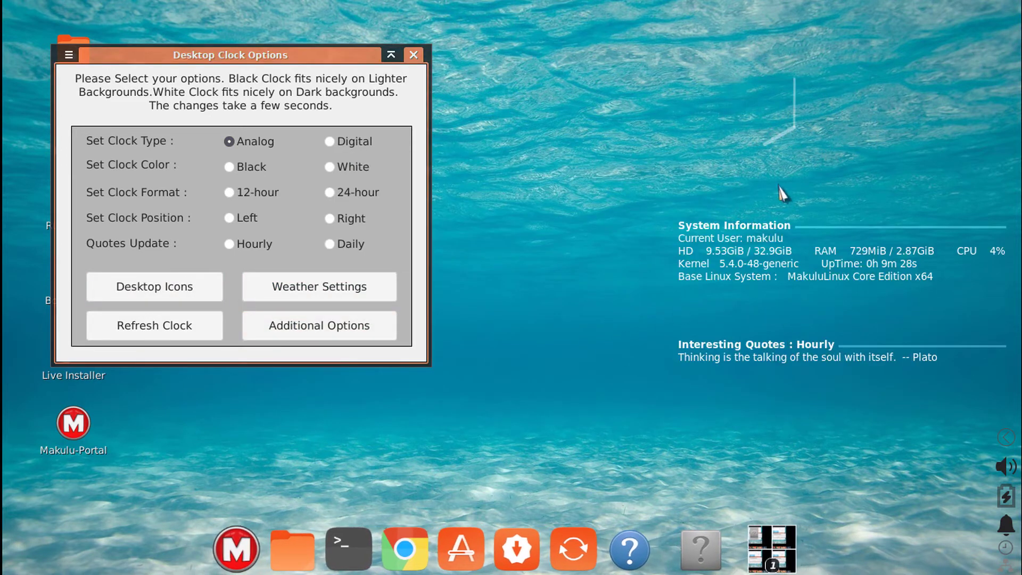
Turn the Weather Report and the News Feeder back on in the desktop clock's Additional Options
left_click(388, 332)
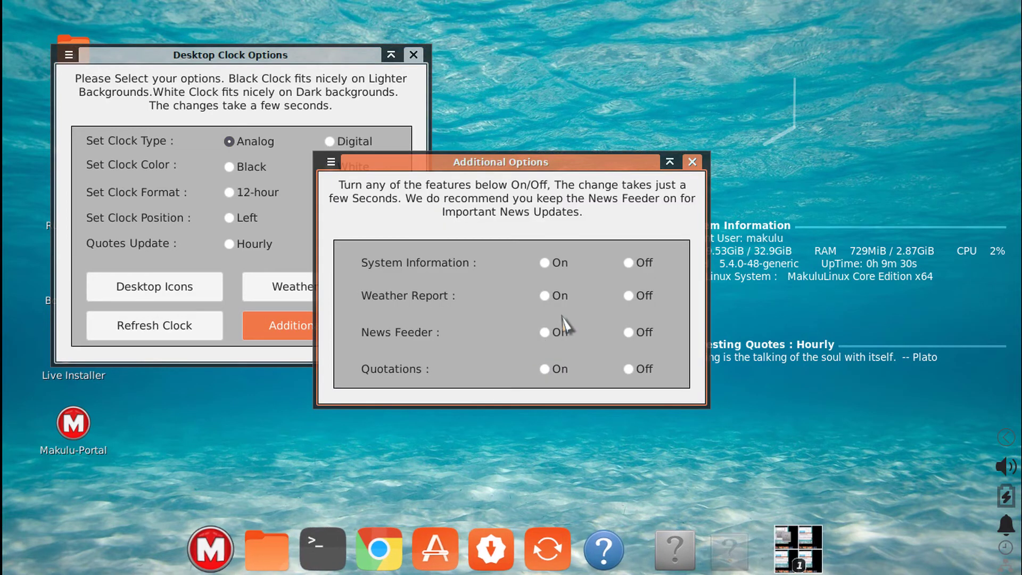
left_click(544, 298)
left_click(335, 337)
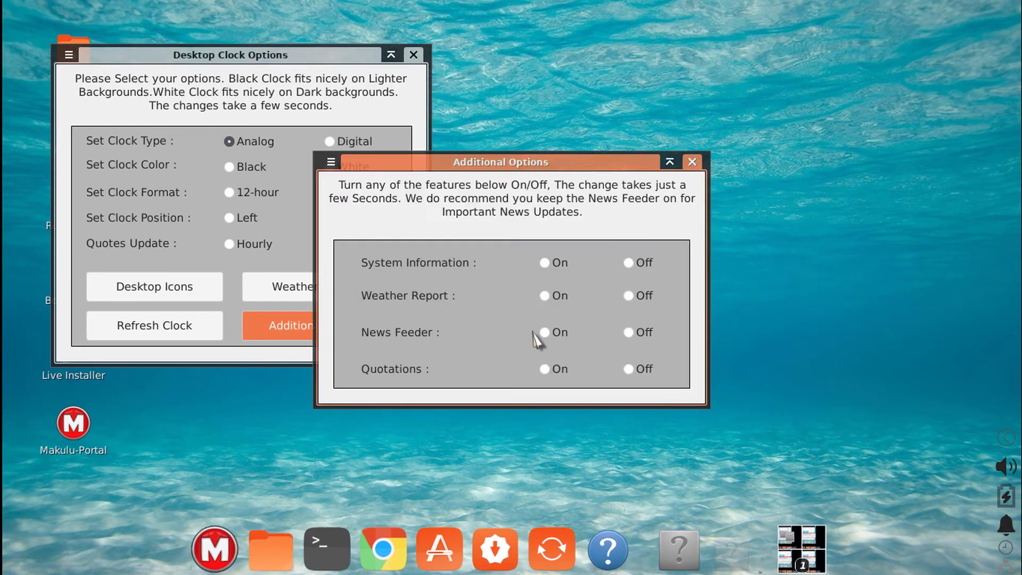
left_click(542, 333)
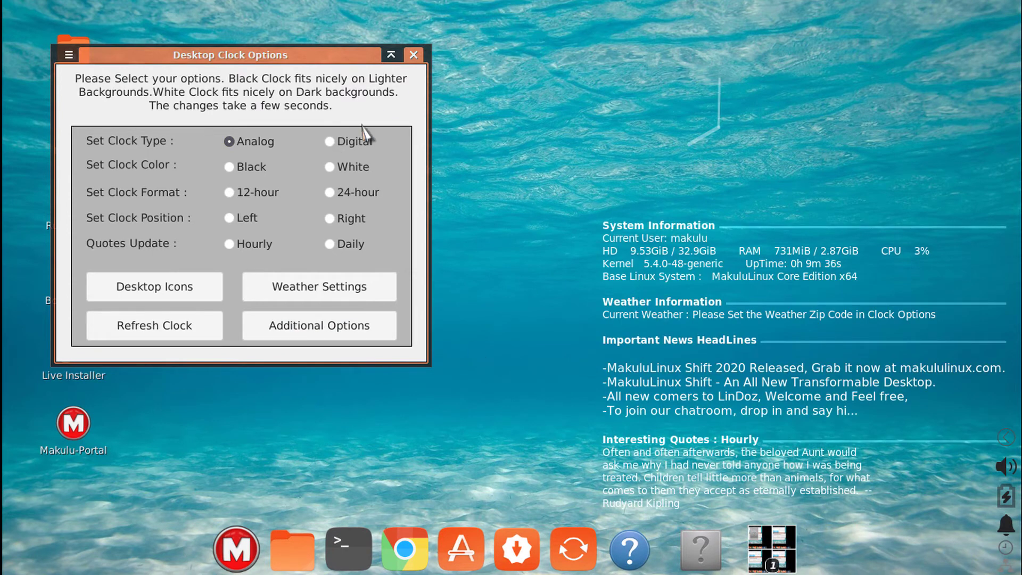
Set the desktop clock's type to Digital and its quotes update to Hourly
left_click(335, 141)
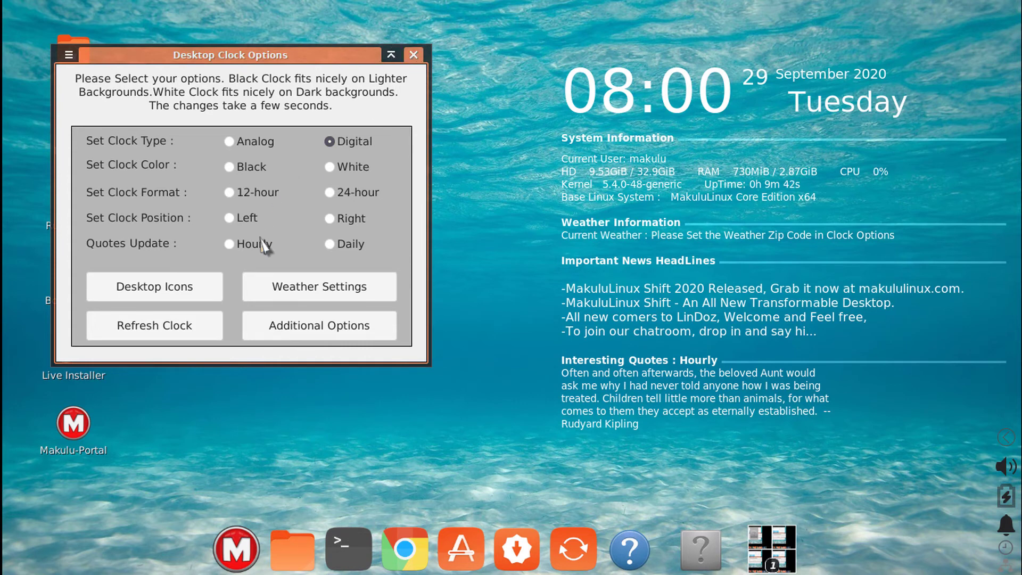
left_click(230, 245)
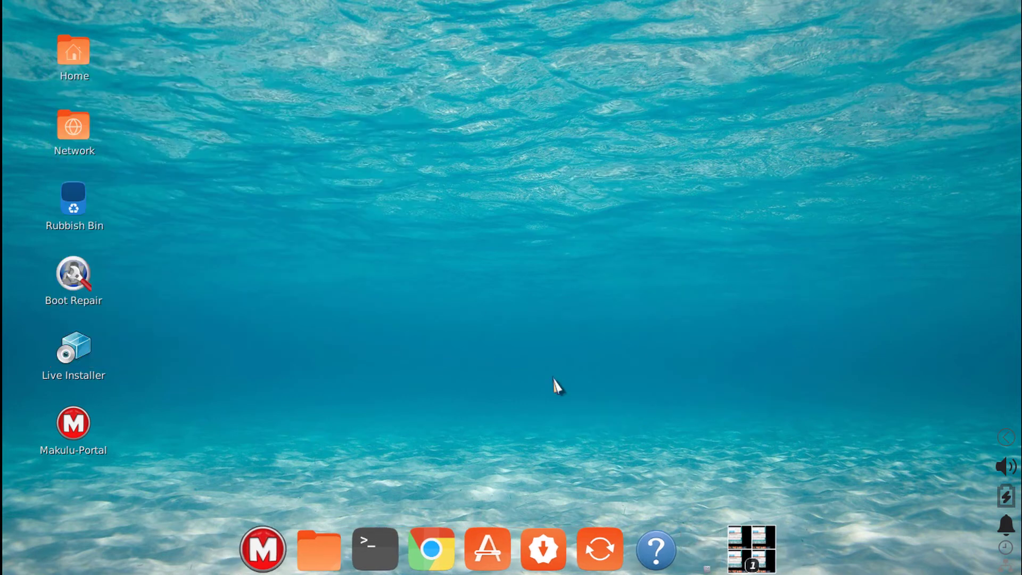
Reopen the Desktop Clock Options and refresh the clock
right_click(312, 101)
left_click(336, 197)
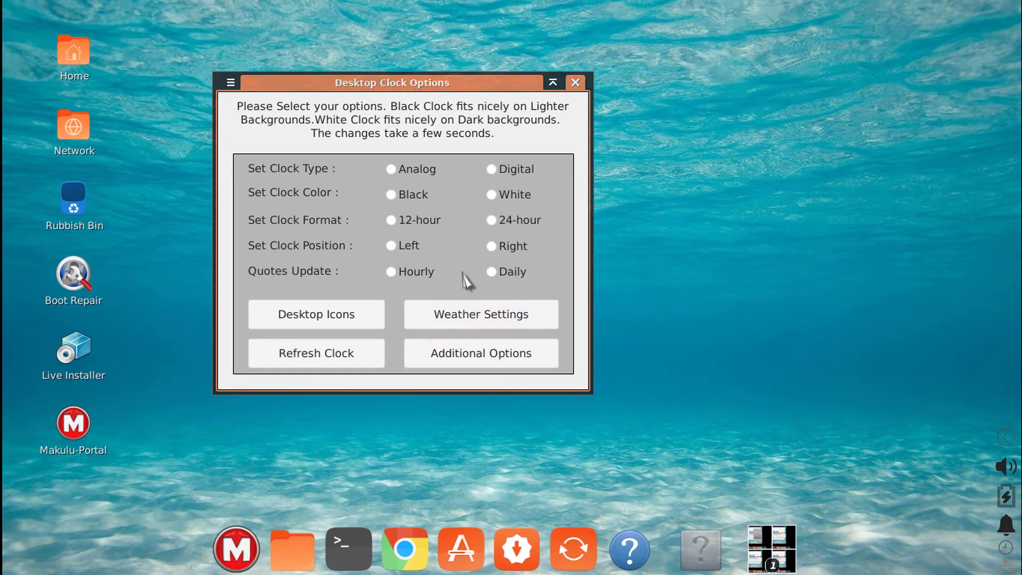
left_click(362, 348)
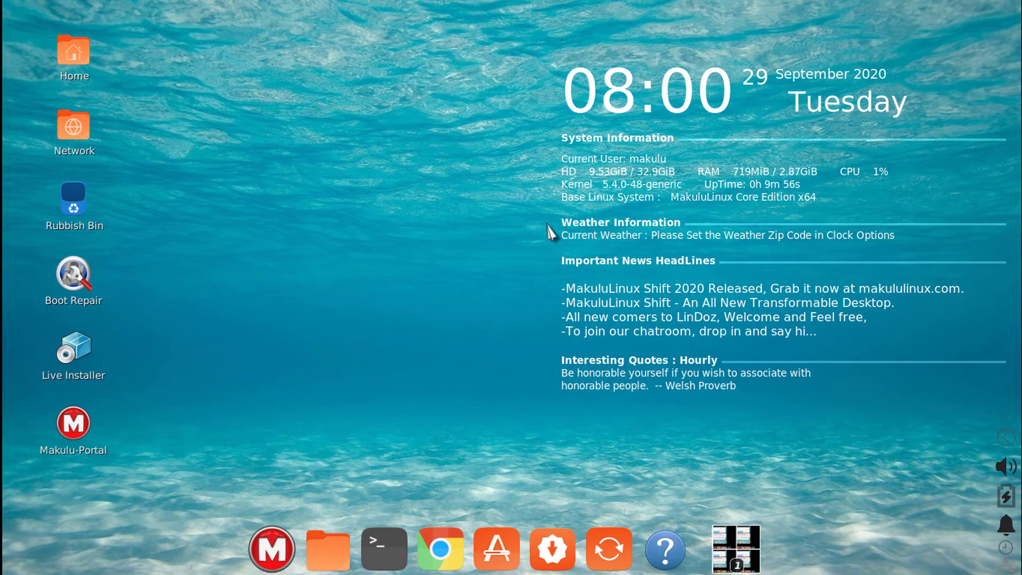
left_click_drag(615, 180, 613, 183)
left_click_drag(526, 264, 682, 307)
left_click_drag(521, 365, 762, 423)
left_click_drag(535, 346, 900, 418)
left_click_drag(534, 350, 890, 418)
left_click_drag(539, 345, 1004, 408)
Review the Weather Settings and Additional Options of the desktop clock without changing them, and close the Desktop Clock Options
right_click(184, 53)
left_click(231, 128)
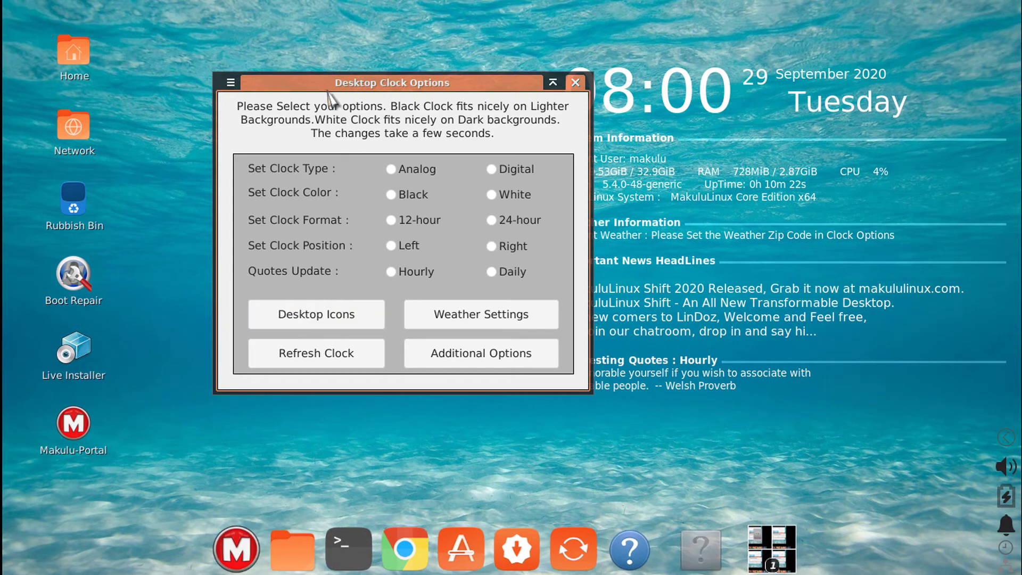
left_click_drag(327, 90, 134, 32)
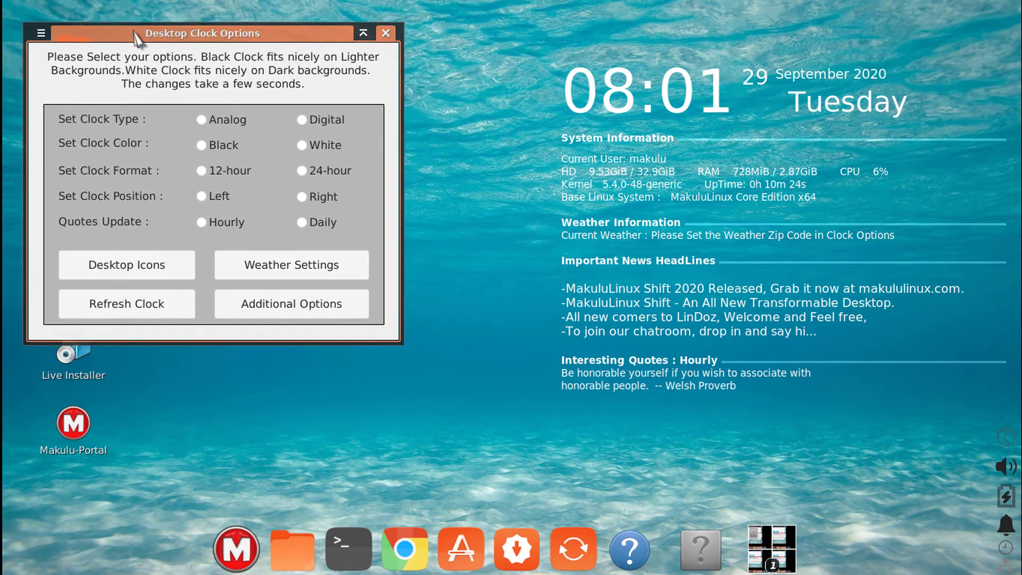
left_click(286, 267)
key("Escape")
left_click(307, 304)
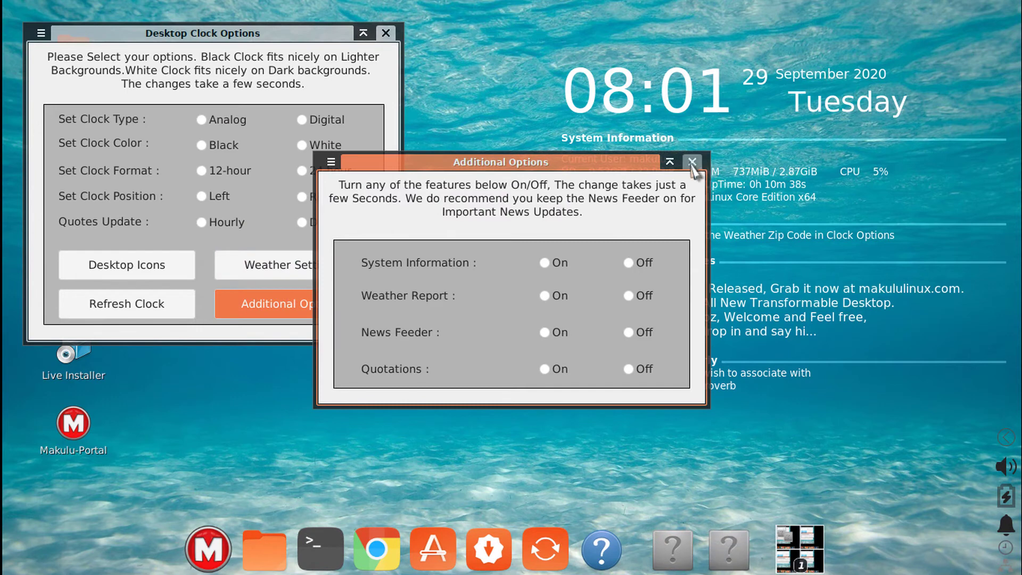
left_click(692, 162)
left_click_drag(307, 39, 366, 73)
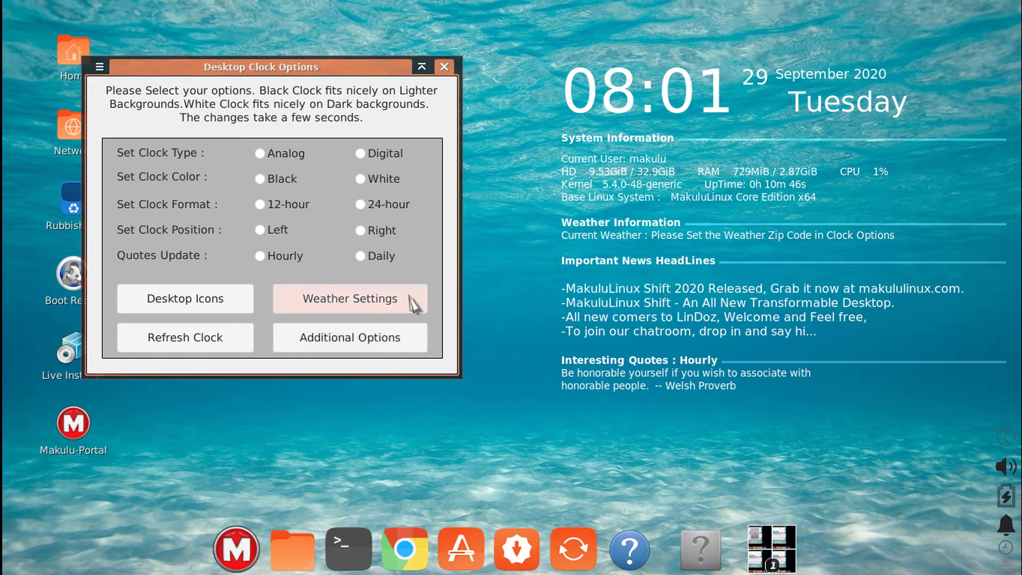
left_click(446, 68)
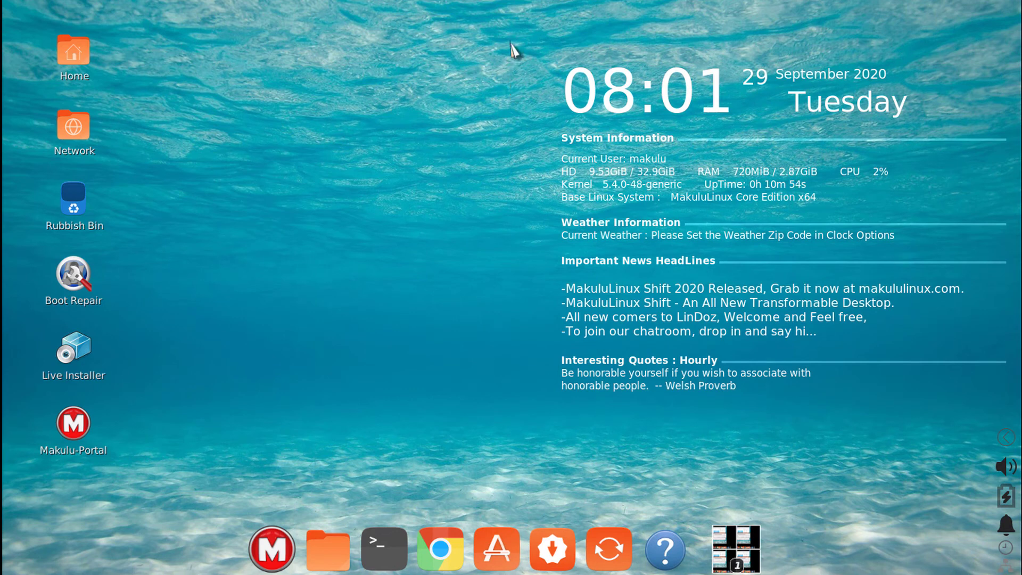
left_click_drag(505, 32, 988, 424)
left_click_drag(519, 430, 1014, 32)
Reopen the Desktop Clock Options beside the clock to review the available settings, and close the window
right_click(227, 113)
left_click(298, 187)
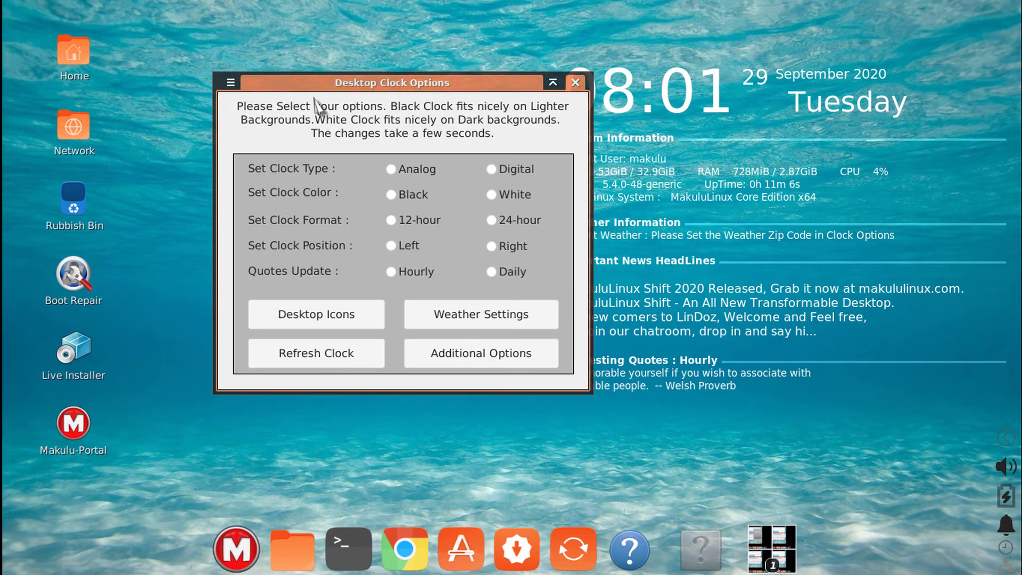
left_click_drag(309, 93, 115, 32)
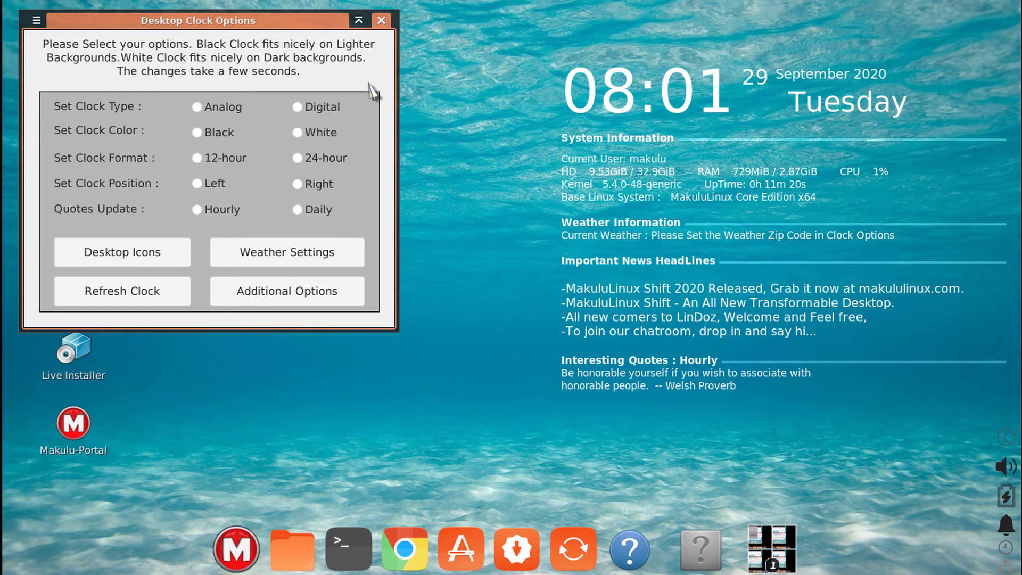
left_click(381, 21)
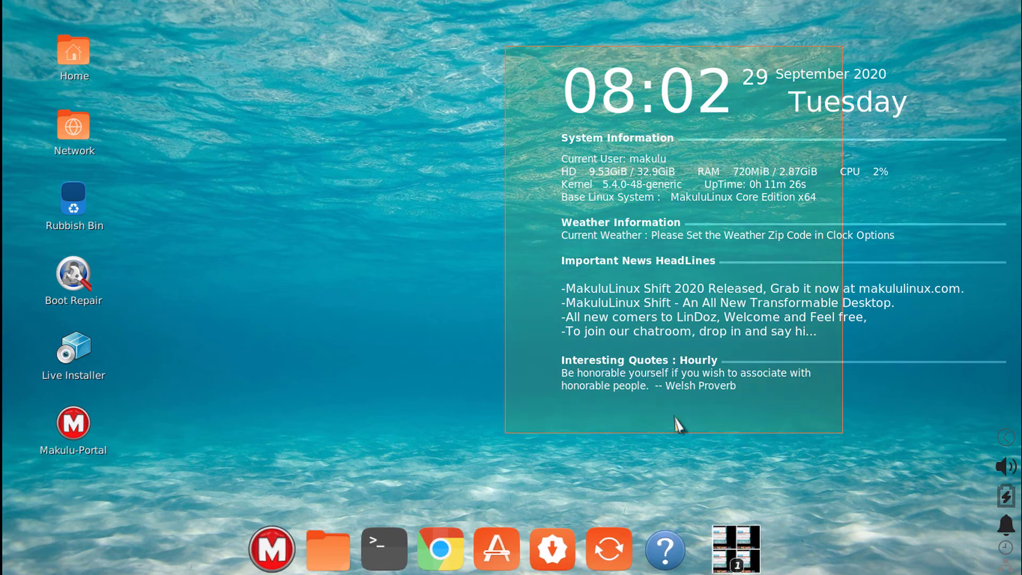
Open the cursor, border and color theme selector from the desktop, examine its choices and close it
right_click(387, 135)
left_click(441, 320)
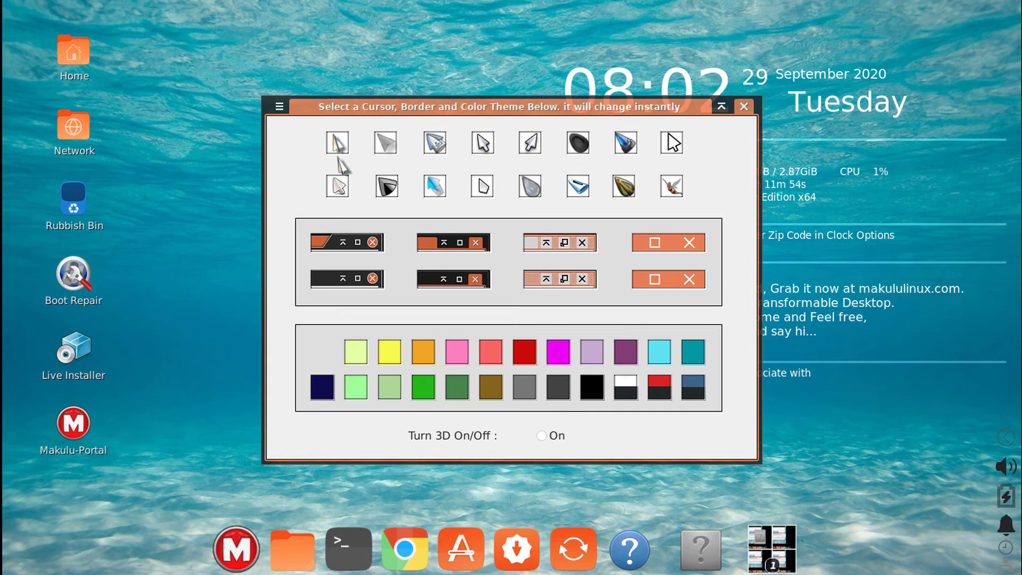
left_click(744, 107)
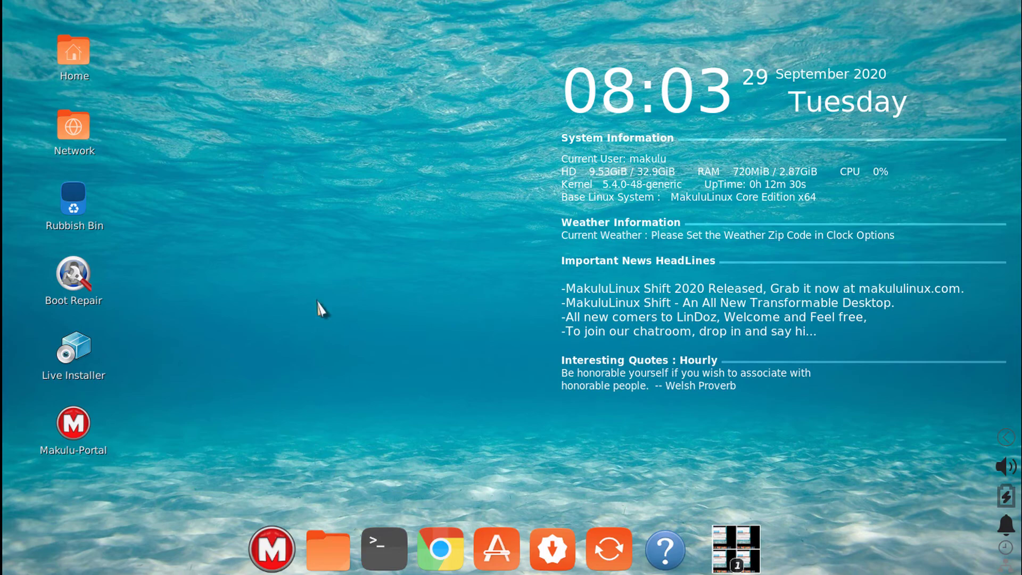
Open the Home folder in the file manager to view its contents and close it
left_click(325, 552)
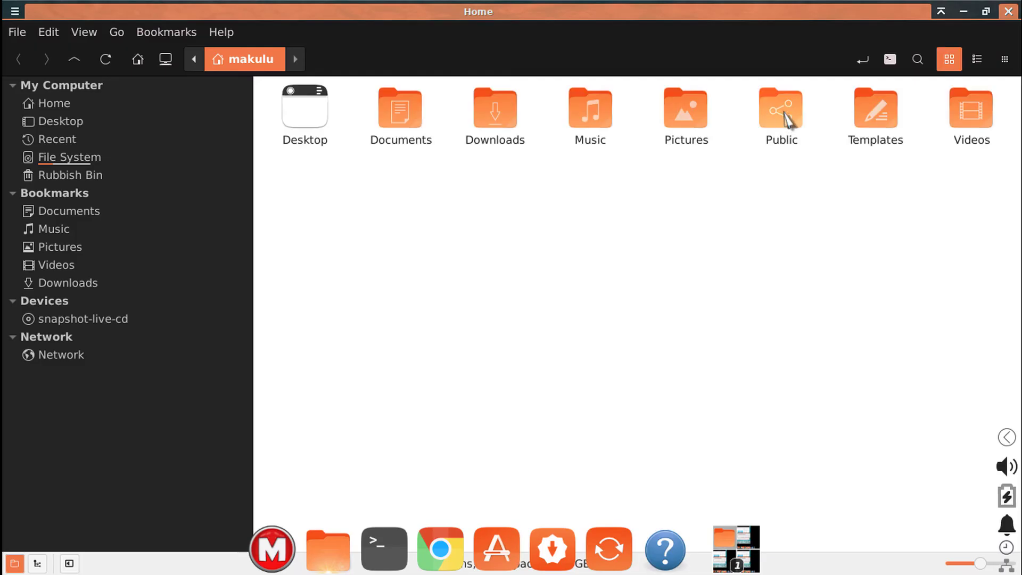
left_click(1007, 11)
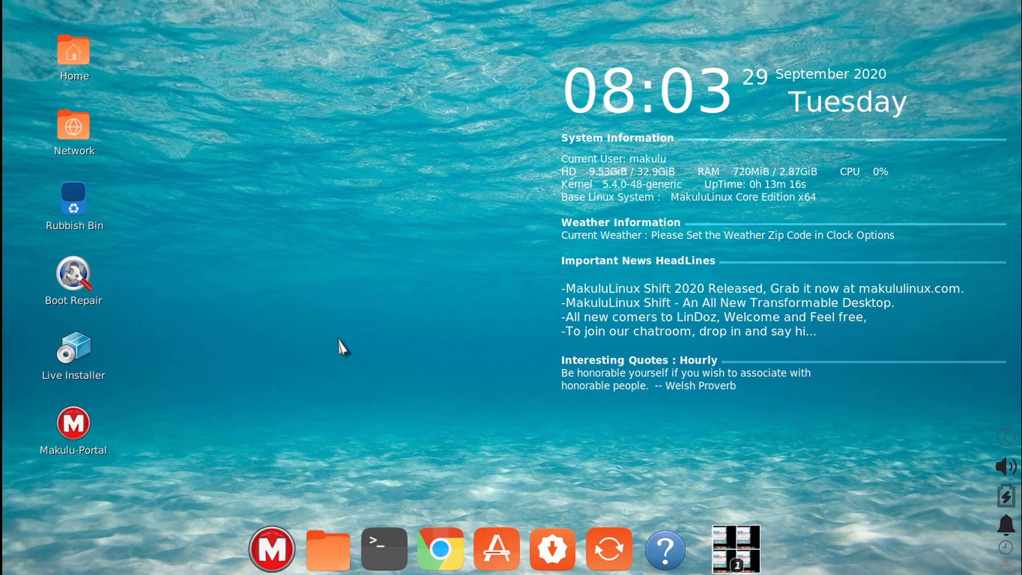
Launch the file manager from the dock to show the Home folder and close its window
left_click(331, 541)
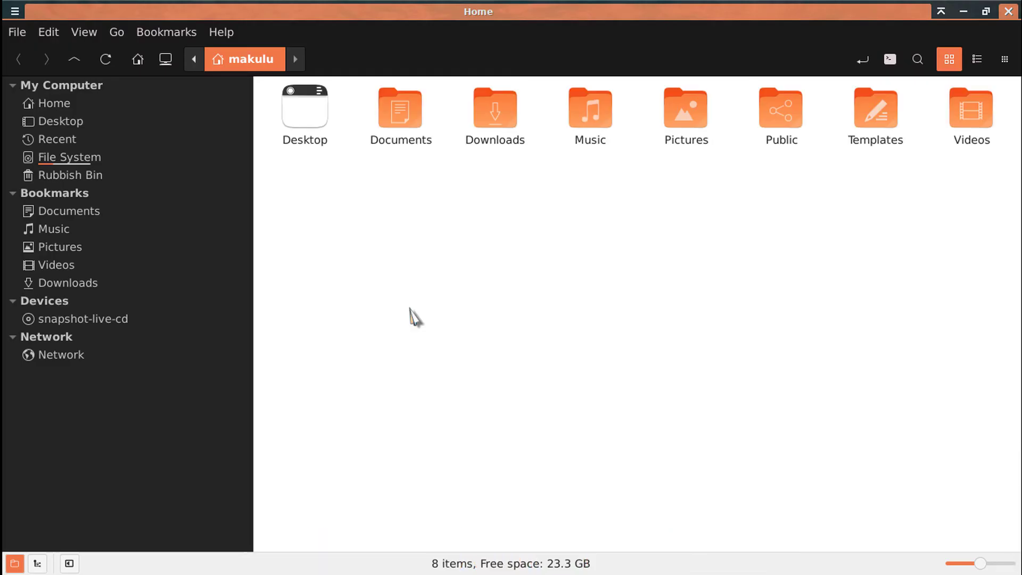
left_click(1008, 11)
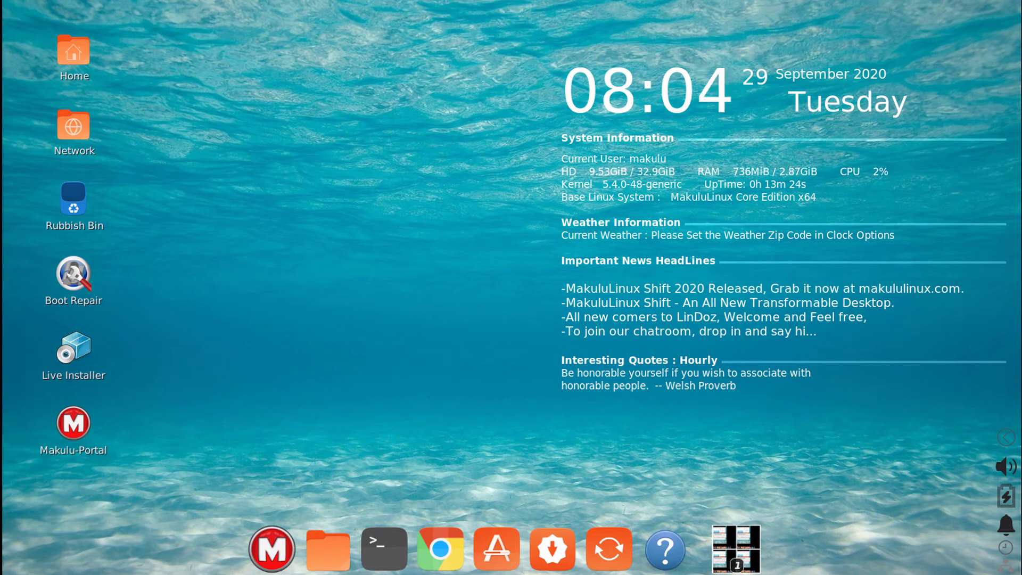
Trigger the desktop's hot corners to bring up the full-screen application menu, and dismiss it without launching anything
mouse_move(1, 573)
left_click(180, 310)
mouse_move(9, 1)
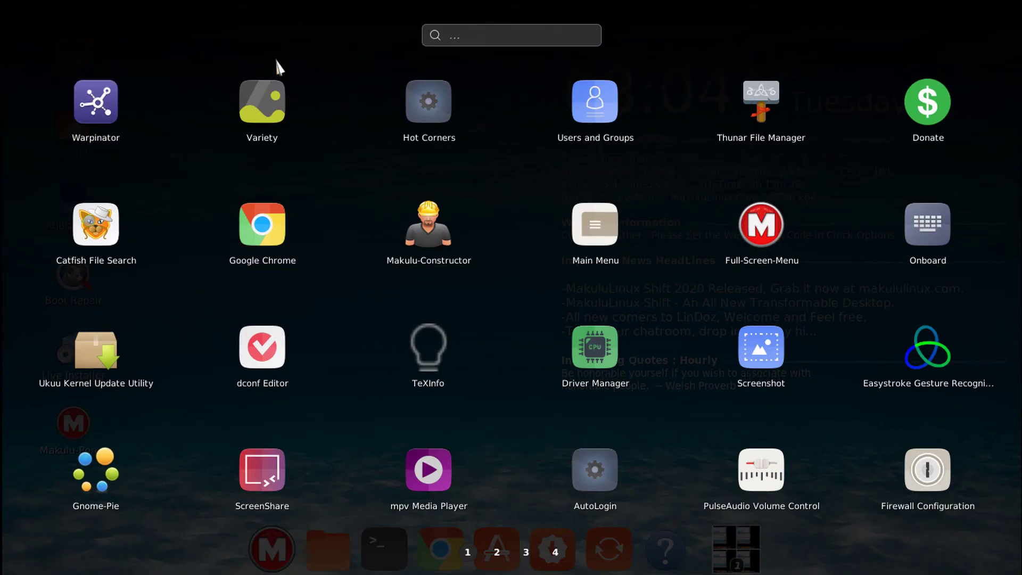
left_click(180, 34)
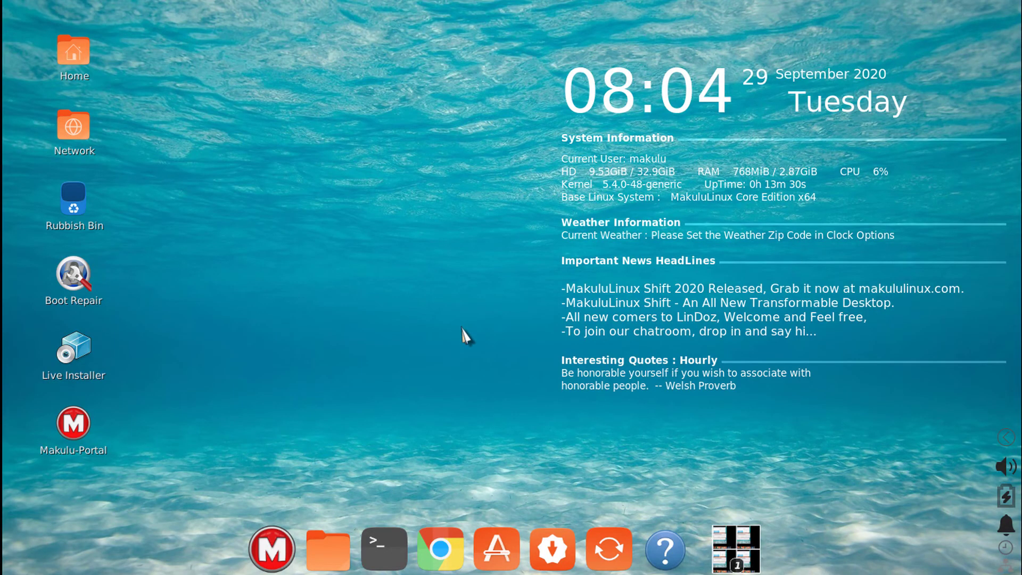
Open the Settings manager from the dock, look through its Personal, Hardware, System and Other sections, and close it
left_click(666, 549)
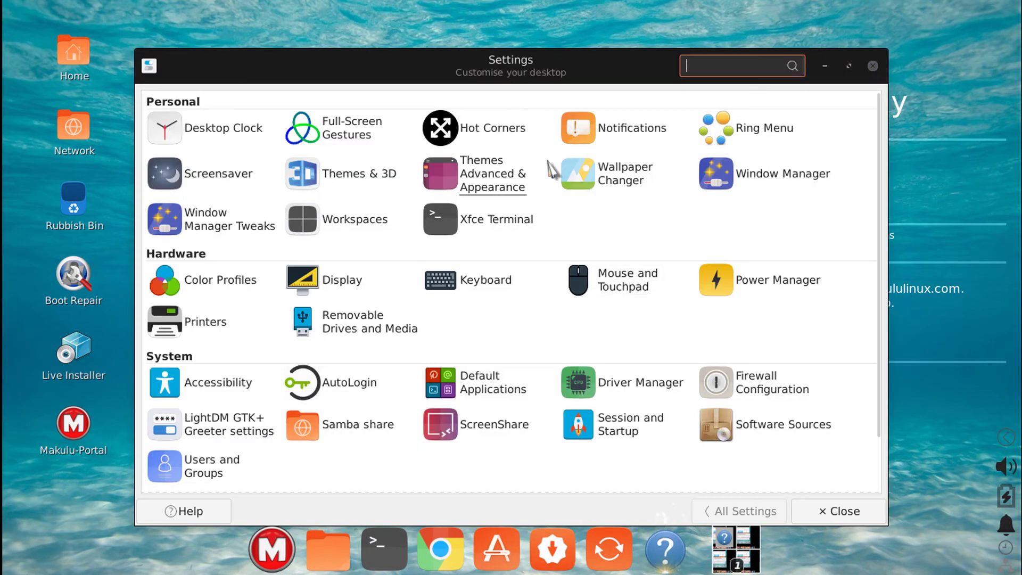
scroll(805, 240, "down", 2)
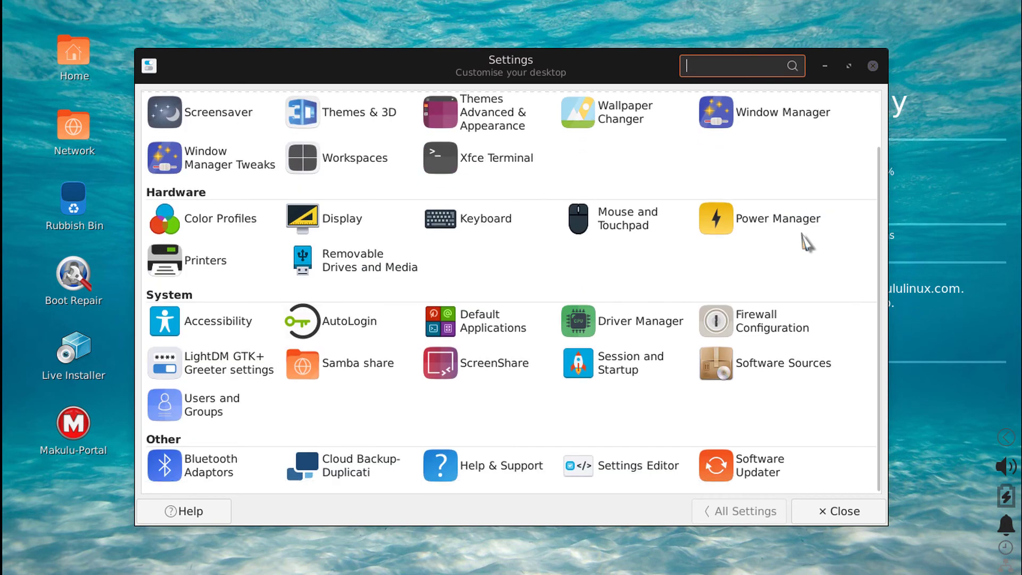
scroll(804, 240, "up", 2)
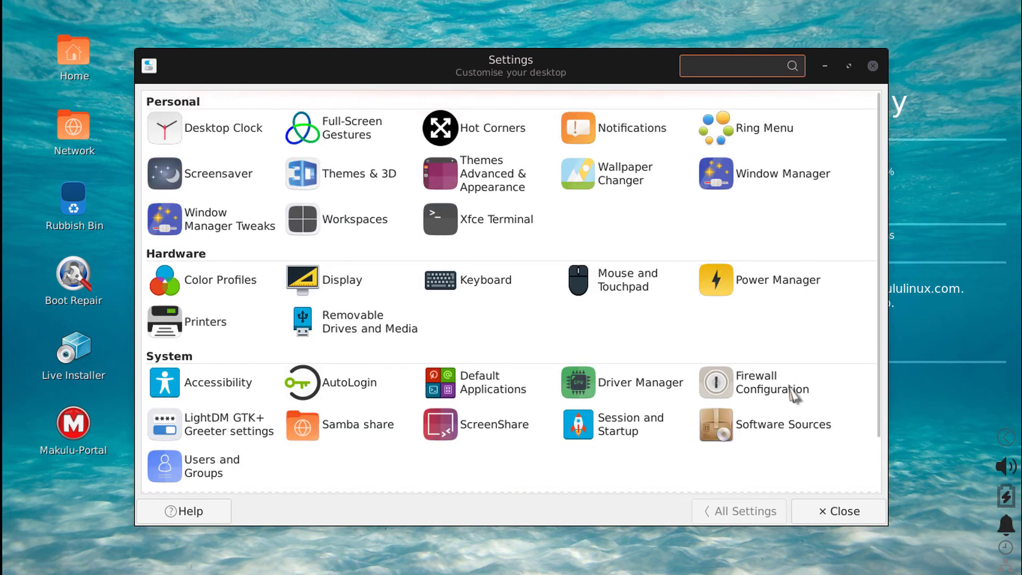
left_click(838, 512)
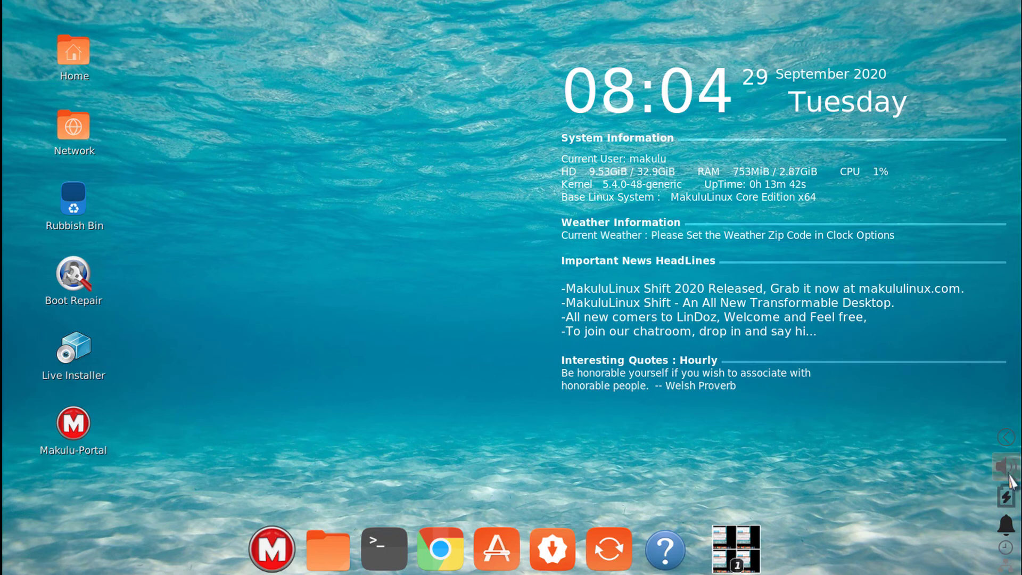
Reopen the Settings manager from the desktop's context menu, browse the available settings categories, and close the window
right_click(354, 98)
left_click(277, 292)
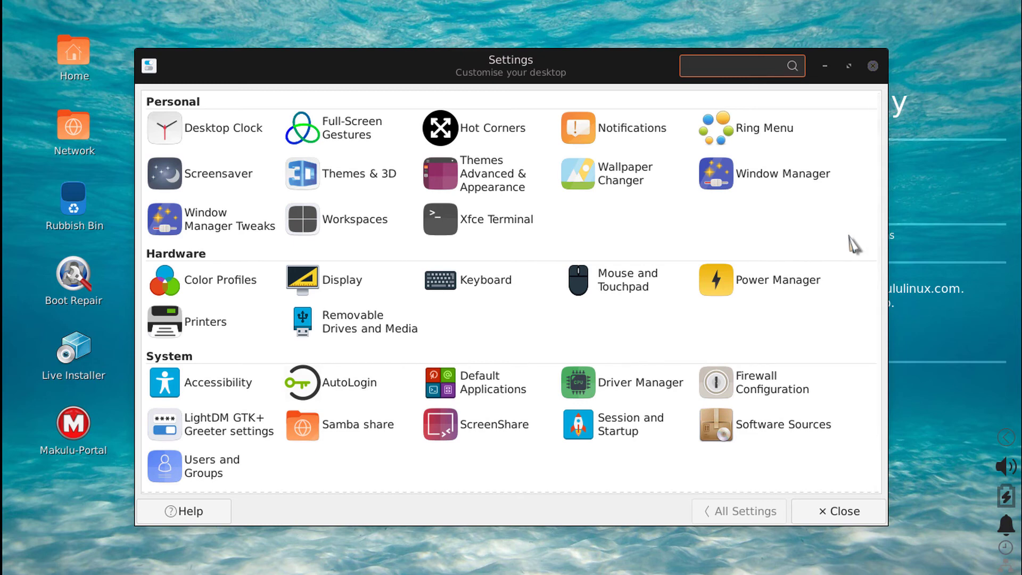
scroll(854, 243, "down", 2)
scroll(855, 243, "up", 2)
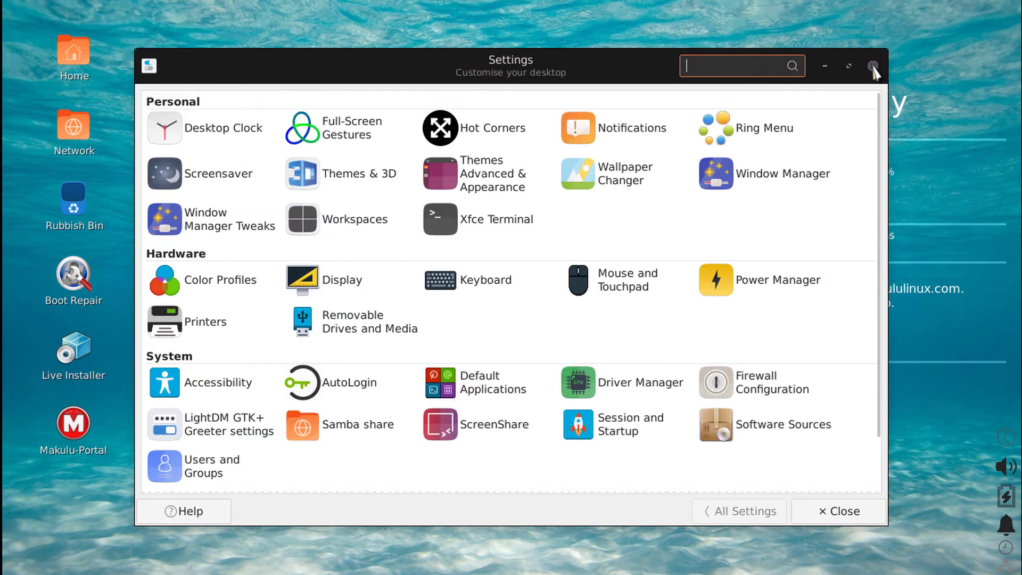
left_click(873, 66)
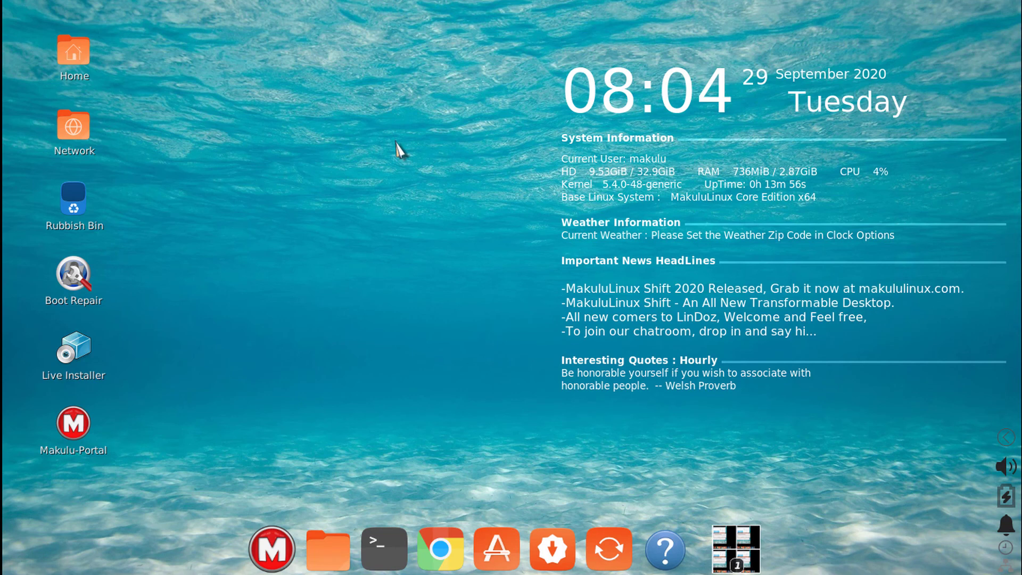